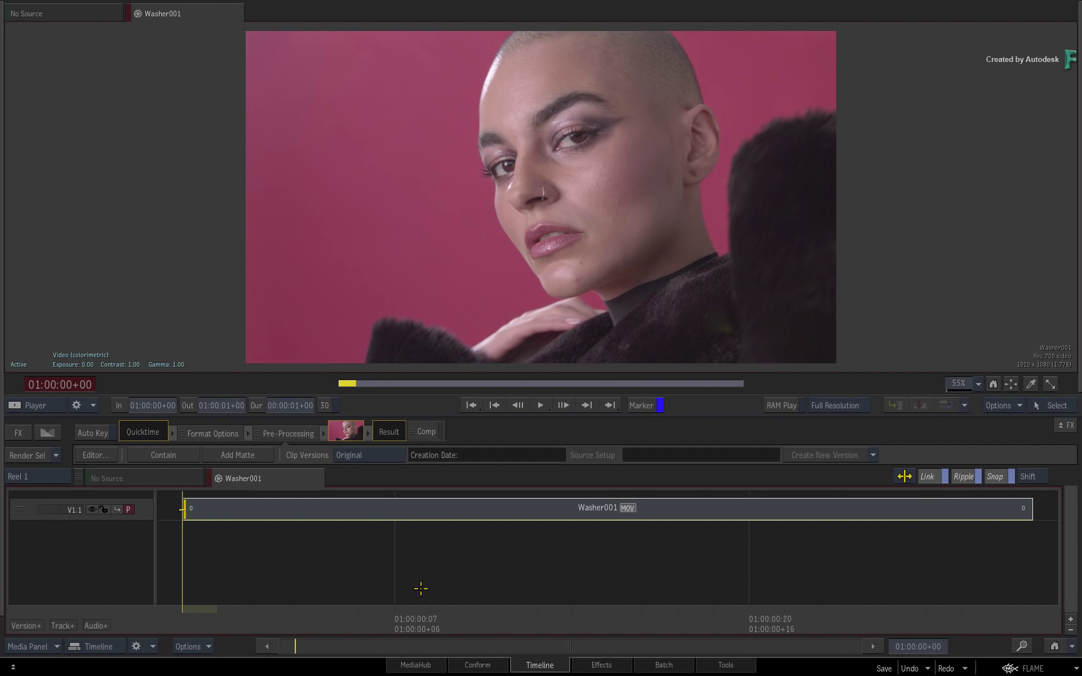
Play the Washer001 clip, return to its first frame, and open its Image effect framed closely on the woman's chin
{"action": "key", "text": "space"}
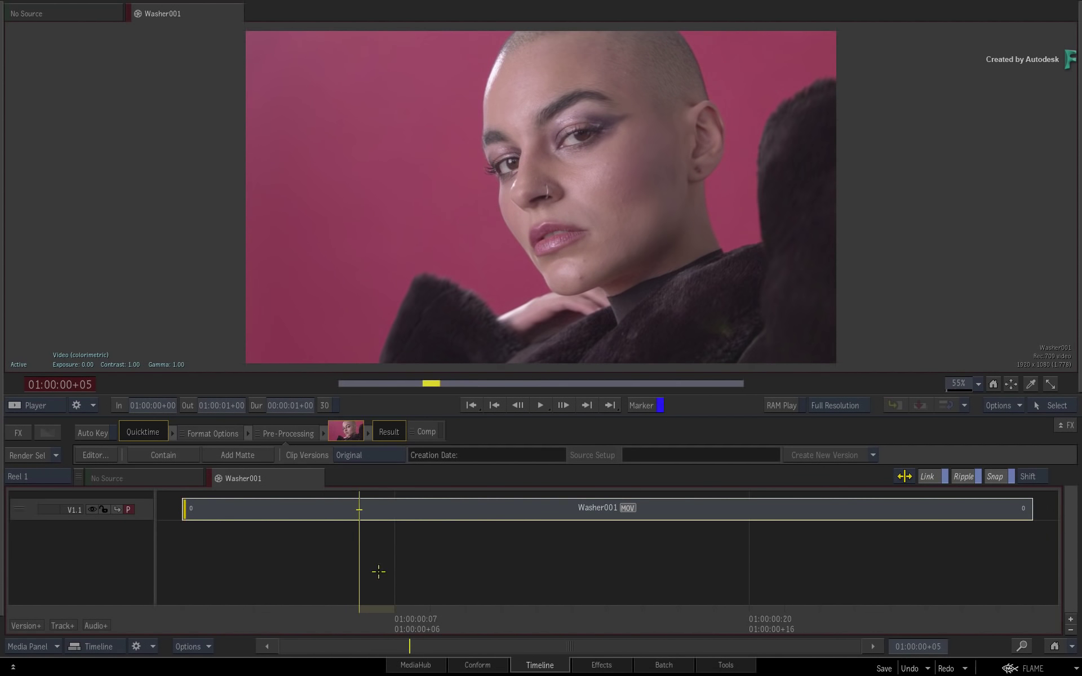
{"action": "key", "text": "Home"}
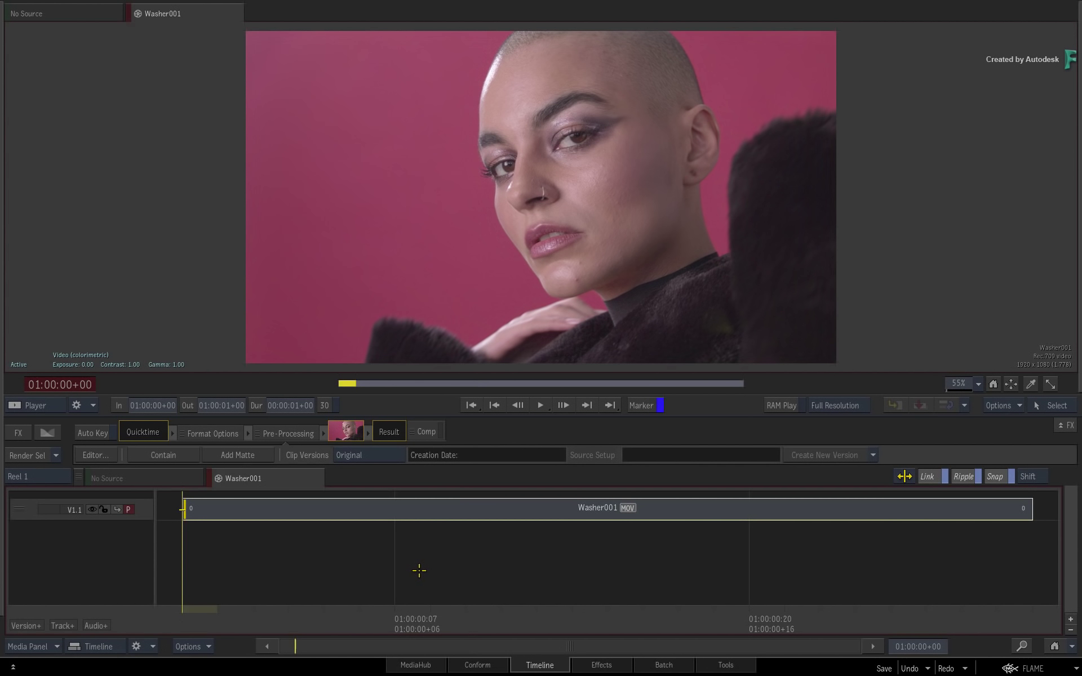
{"action": "left_click", "coordinate": [589, 666]}
{"action": "scroll", "coordinate": [620, 212], "scroll_direction": "up", "scroll_amount": 8}
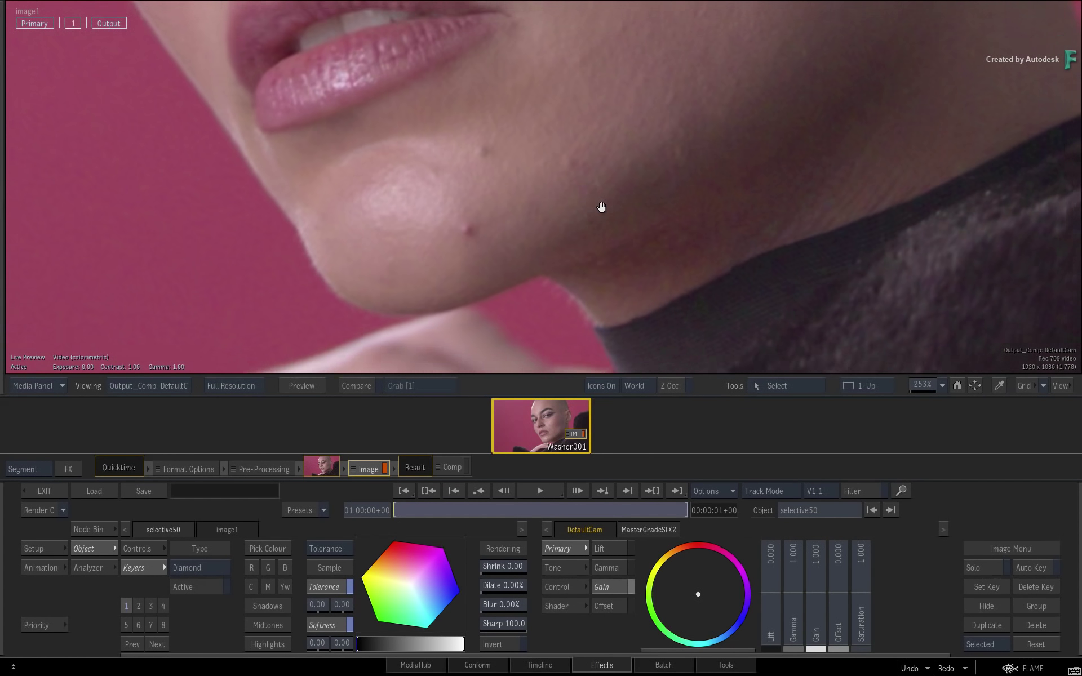
{"action": "left_click_drag", "start_coordinate": [602, 208], "coordinate": [611, 219]}
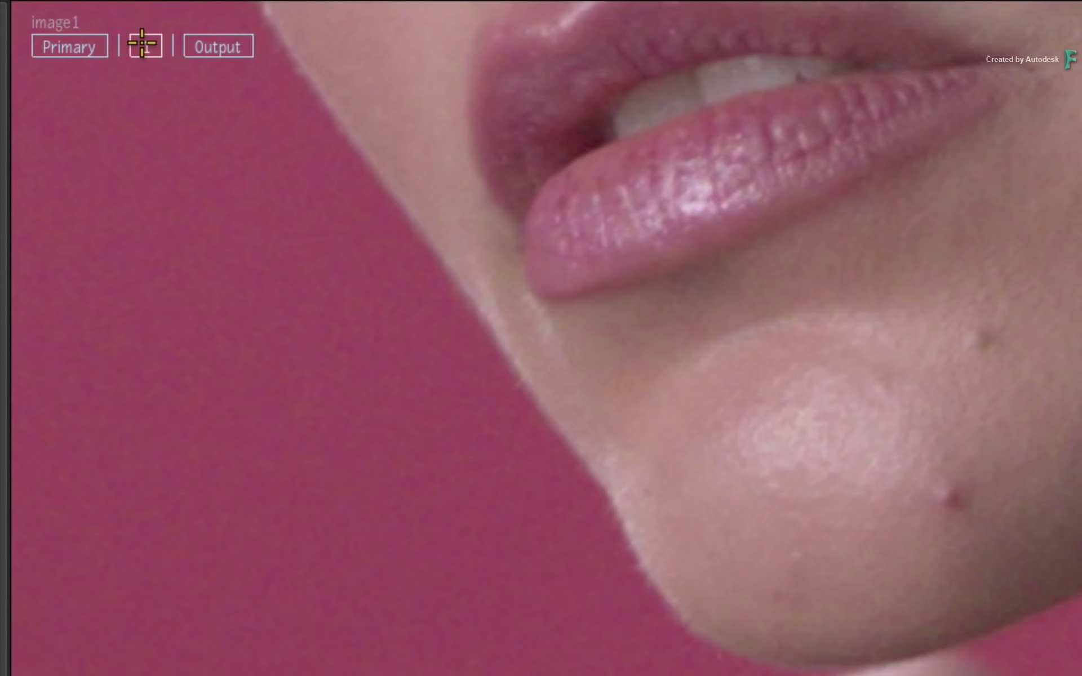
Add a linked ellipse GMask to selective 1, drawn as a small circle around the dark red blemish on the chin
{"action": "right_click", "coordinate": [143, 43]}
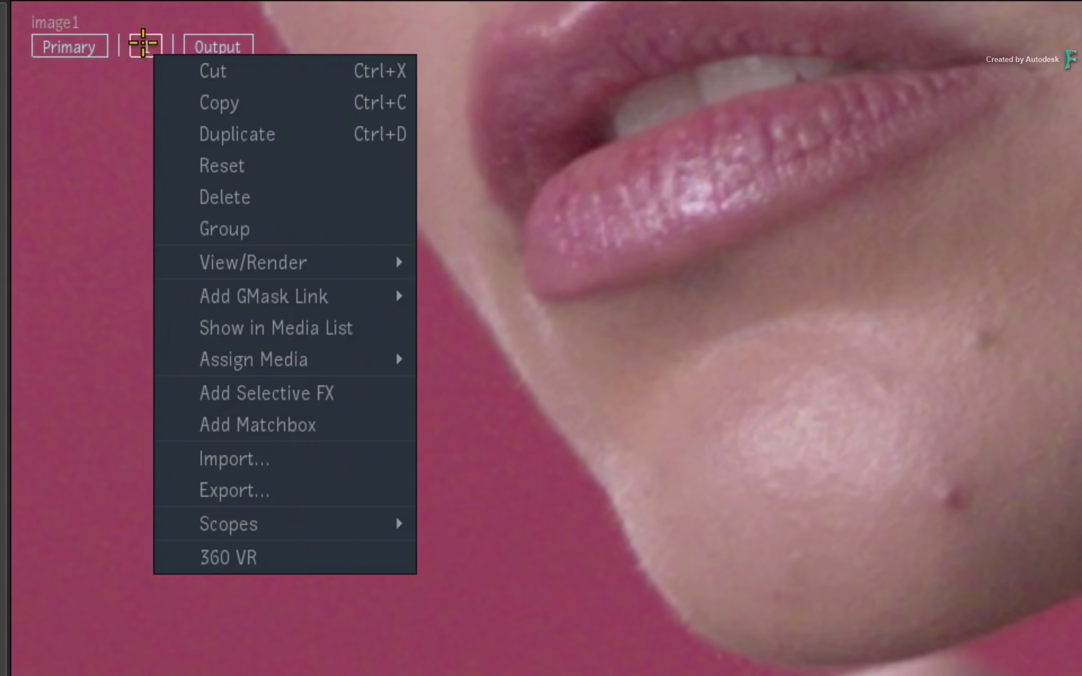
{"action": "mouse_move", "coordinate": [325, 289]}
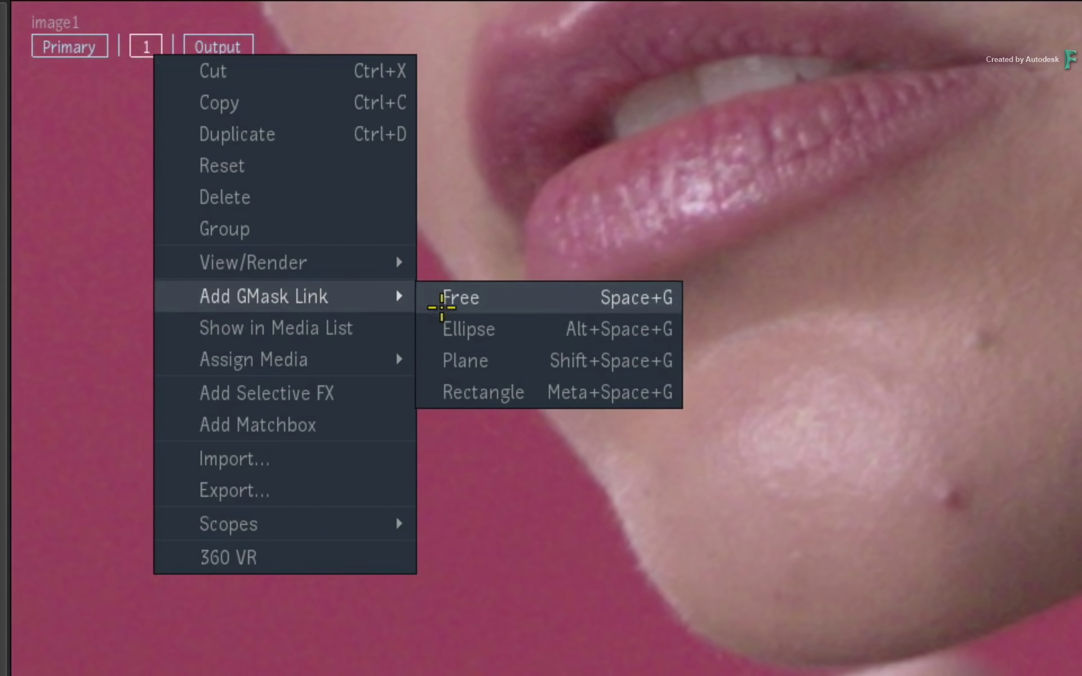
{"action": "left_click", "coordinate": [507, 328]}
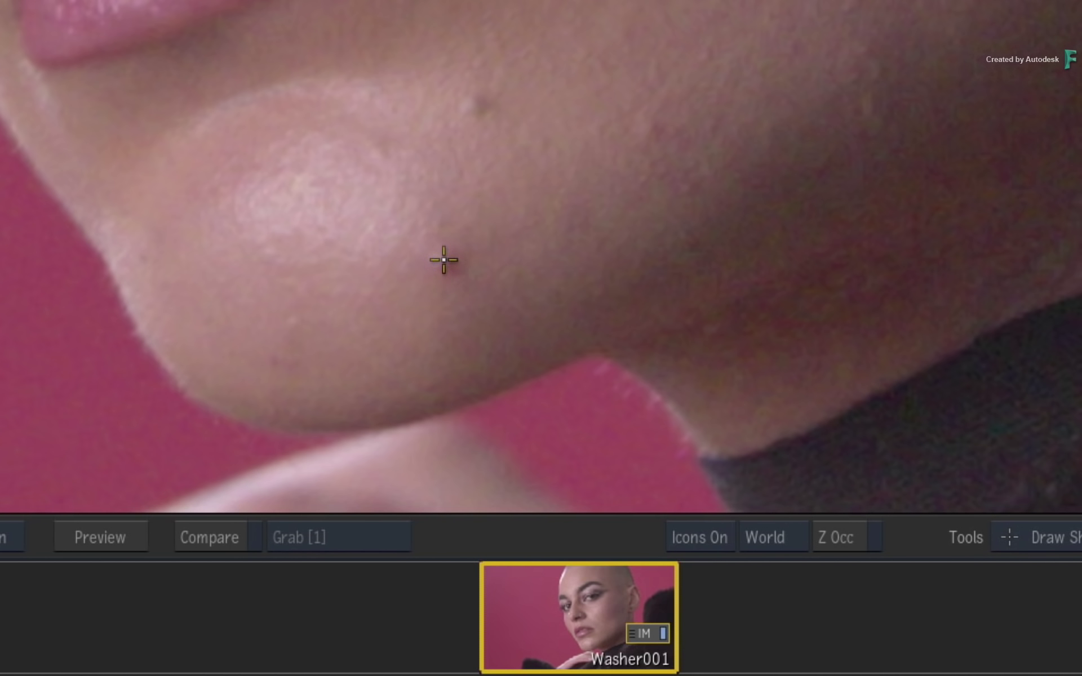
{"action": "left_click", "coordinate": [445, 258]}
{"action": "left_click_drag", "start_coordinate": [486, 294], "coordinate": [488, 304]}
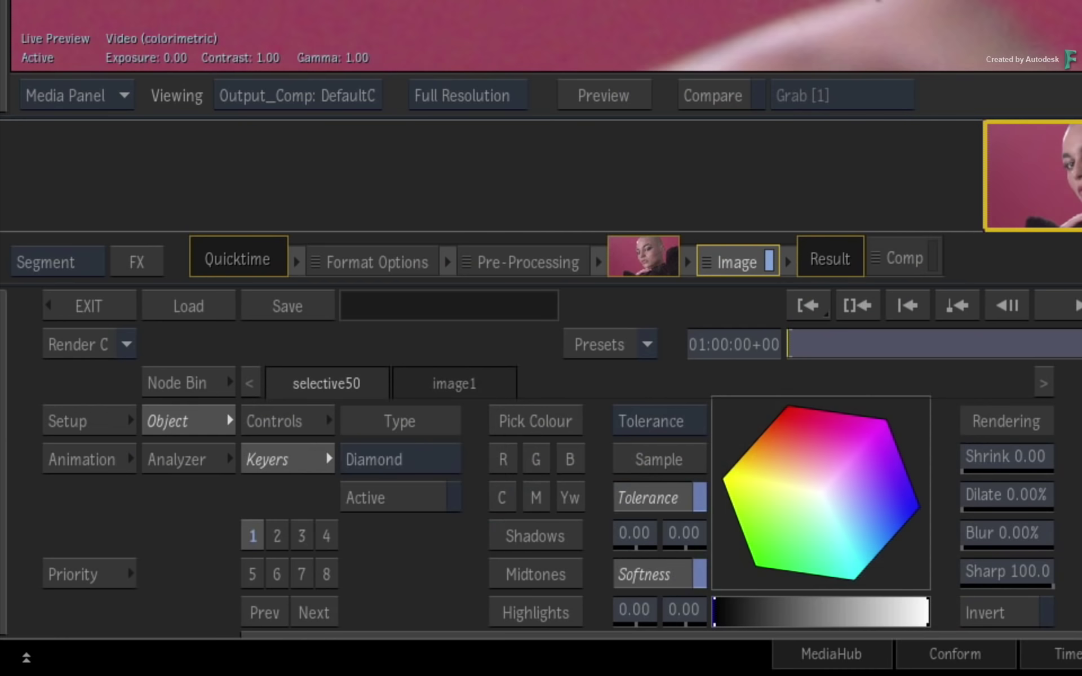
Reduce the axis icon scale in the display preferences
{"action": "left_click", "coordinate": [94, 410]}
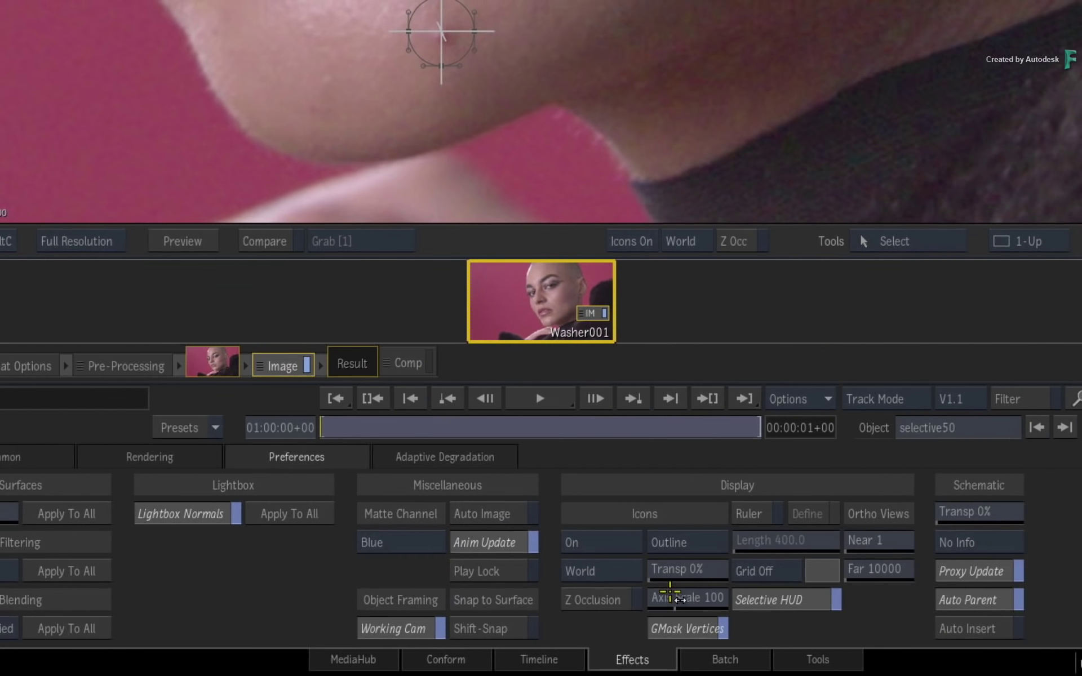
{"action": "left_click_drag", "start_coordinate": [642, 589], "coordinate": [609, 588]}
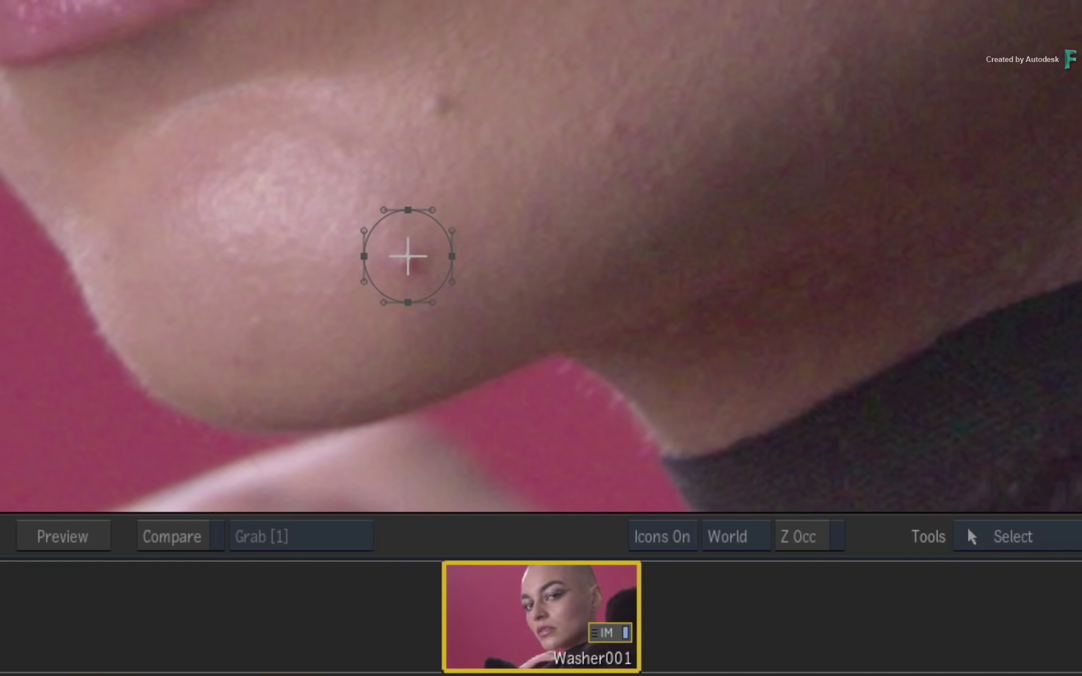
Add a gradient point to the chin mask's upper-left edge and pull it outward to create a soft falloff
{"action": "left_click", "coordinate": [379, 226]}
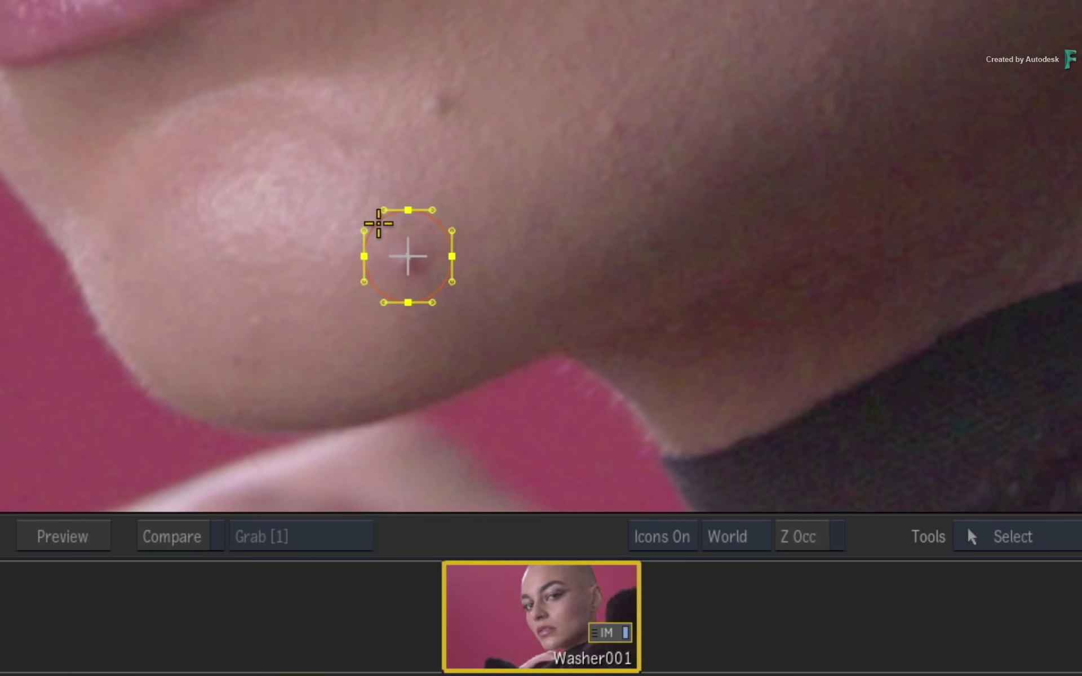
{"action": "right_click", "coordinate": [378, 226]}
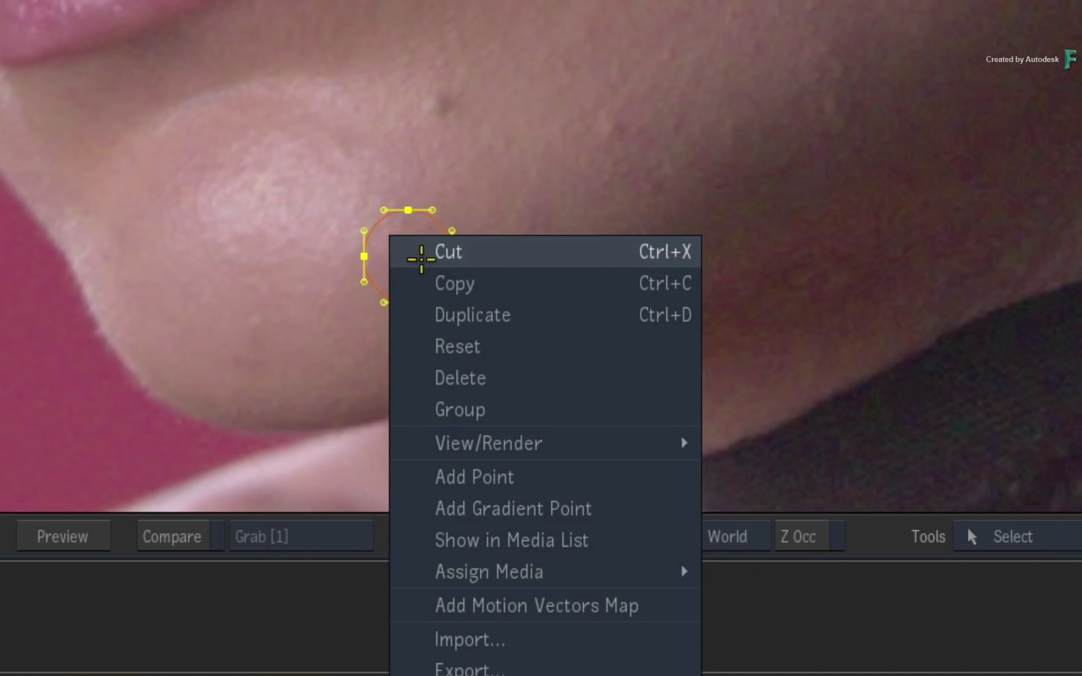
{"action": "left_click", "coordinate": [597, 510]}
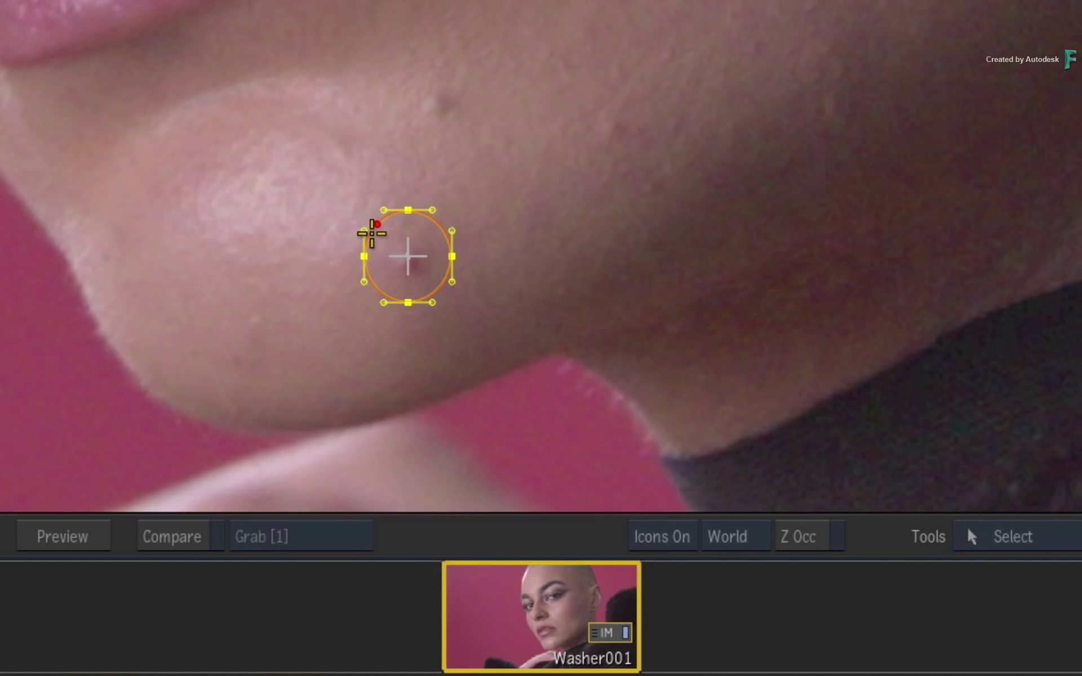
{"action": "left_click_drag", "start_coordinate": [377, 225], "coordinate": [351, 202]}
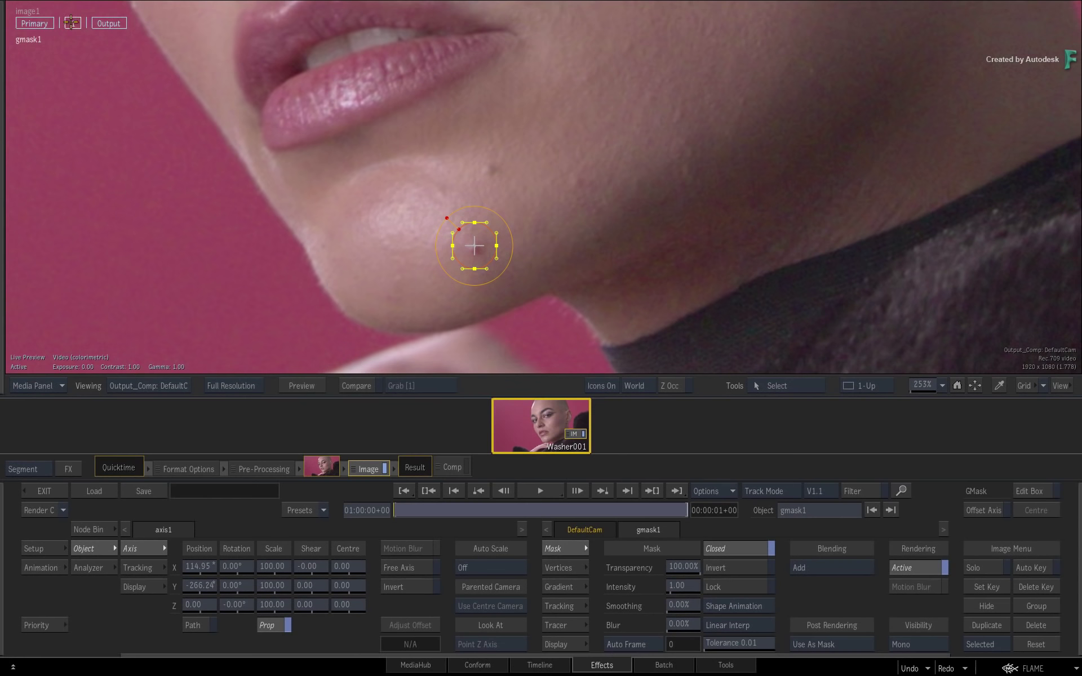
Add a second linked ellipse GMask to selective 1 around the blemish between the lower lip and the first mask
{"action": "right_click", "coordinate": [71, 21]}
{"action": "mouse_move", "coordinate": [186, 143]}
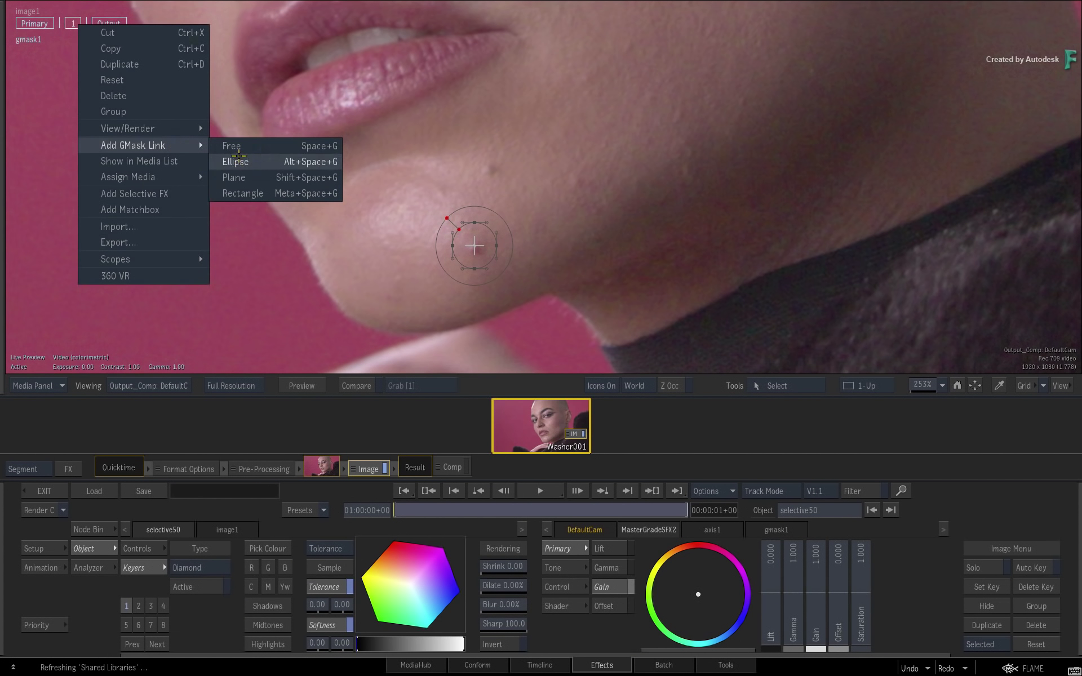
{"action": "left_click", "coordinate": [239, 158]}
{"action": "left_click", "coordinate": [488, 168]}
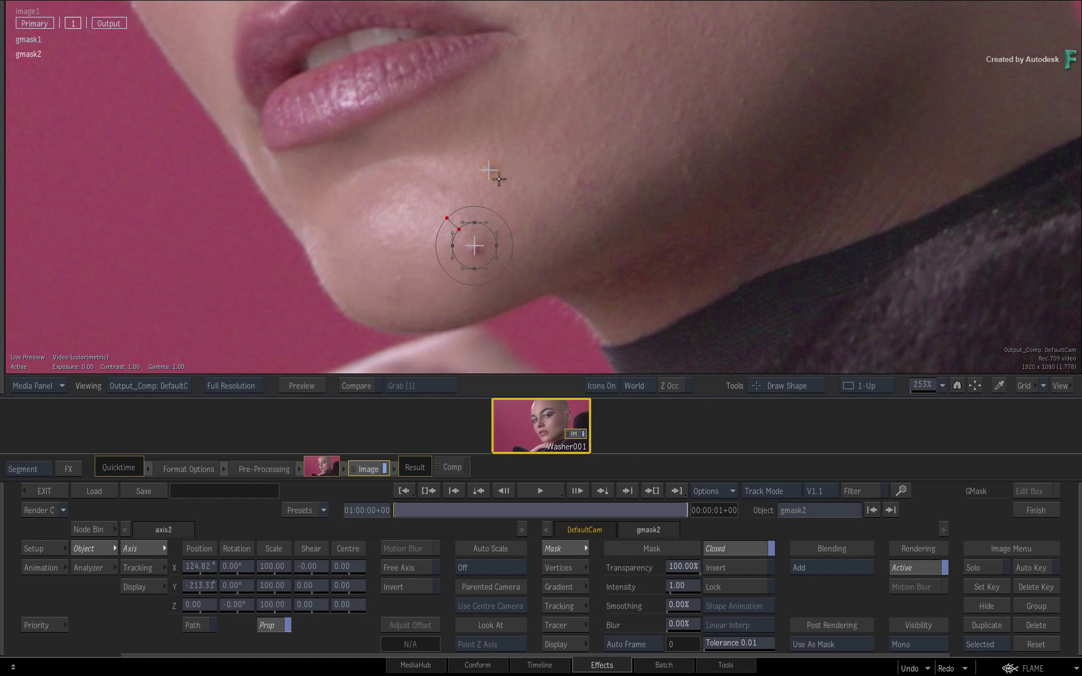
{"action": "key", "text": "Escape"}
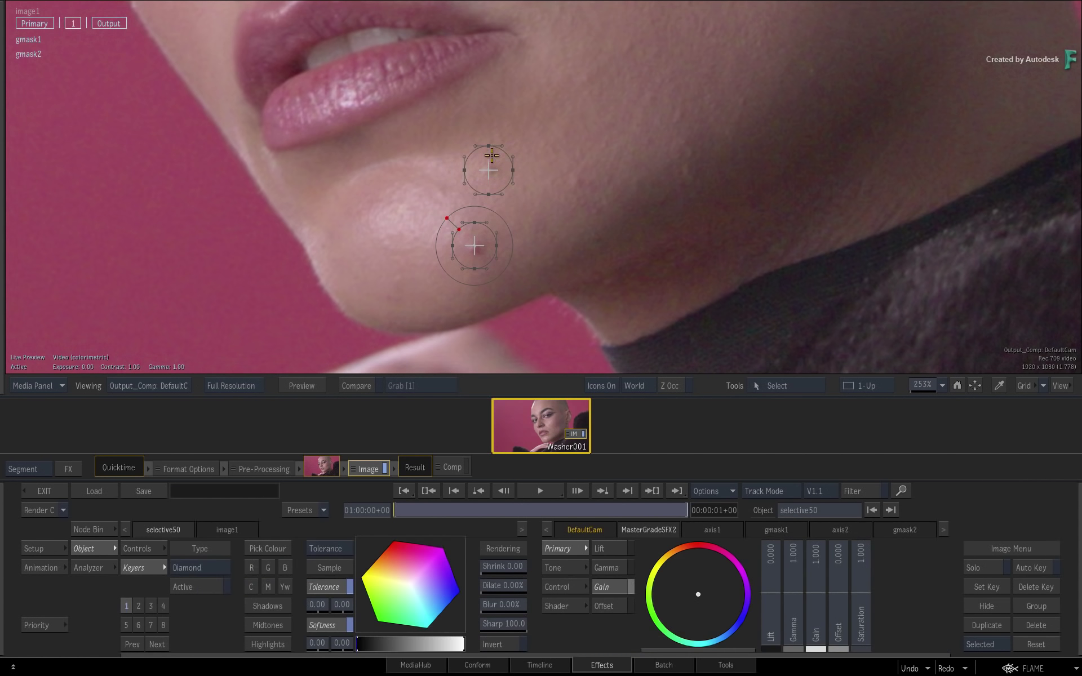
Add a gradient point to gmask2's upper-right edge and extend it outward for a soft falloff
{"action": "left_click", "coordinate": [502, 149]}
{"action": "right_click", "coordinate": [502, 151]}
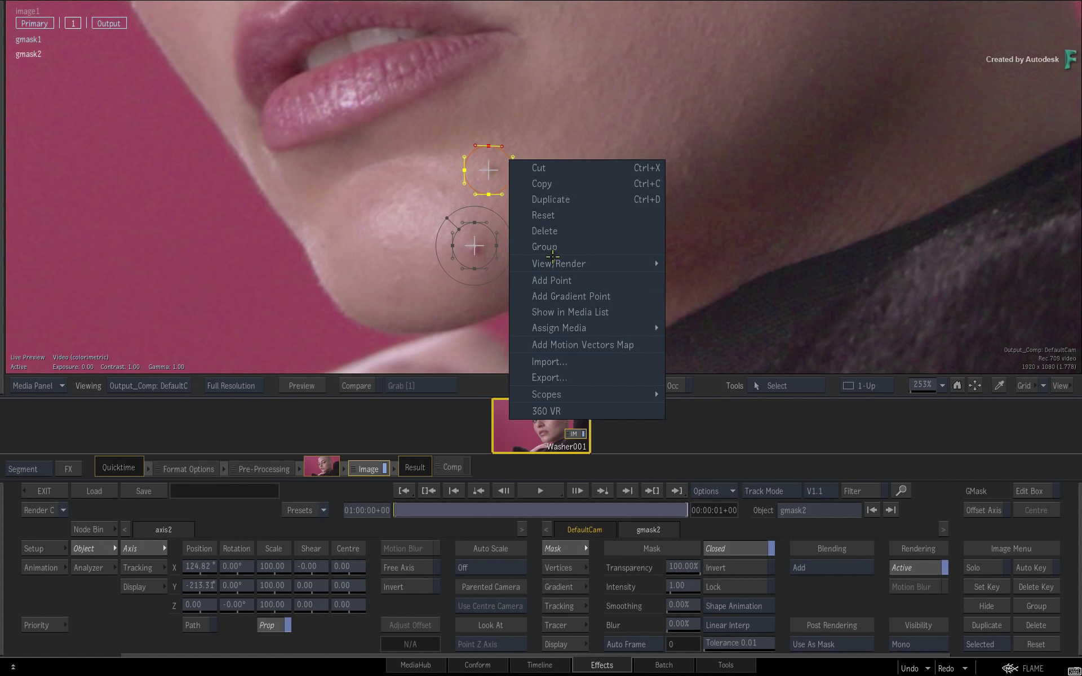
{"action": "left_click", "coordinate": [547, 298]}
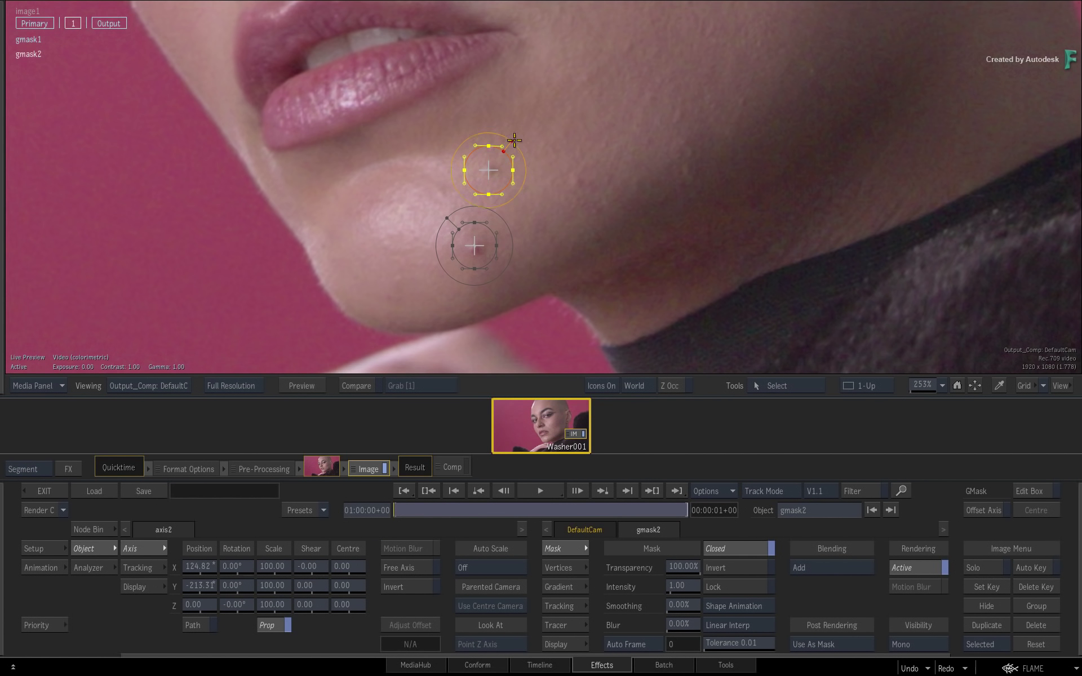
Add a third linked ellipse GMask to selective 1 on the jaw skin beside gmask2, toward the neck
{"action": "right_click", "coordinate": [72, 22]}
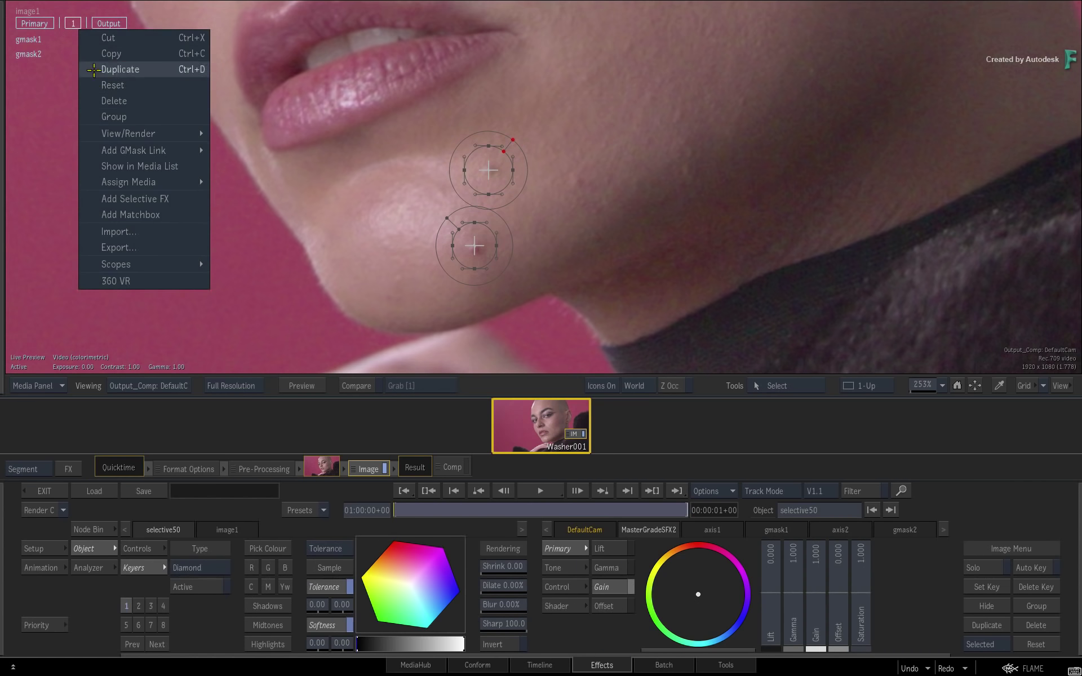
{"action": "mouse_move", "coordinate": [141, 148]}
{"action": "left_click", "coordinate": [236, 166]}
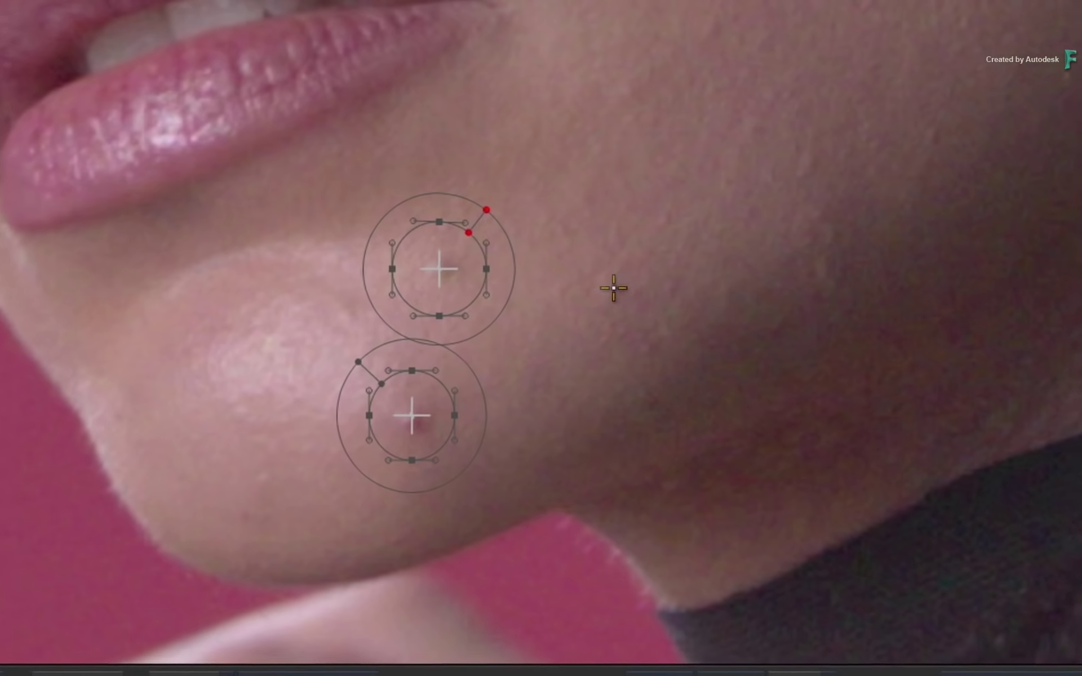
{"action": "left_click_drag", "start_coordinate": [576, 179], "coordinate": [598, 205]}
{"action": "left_click_drag", "start_coordinate": [658, 347], "coordinate": [668, 346]}
Add a gradient point to gmask3's upper-right edge and pull it outward for a soft falloff
{"action": "left_click", "coordinate": [648, 261]}
{"action": "right_click", "coordinate": [656, 261]}
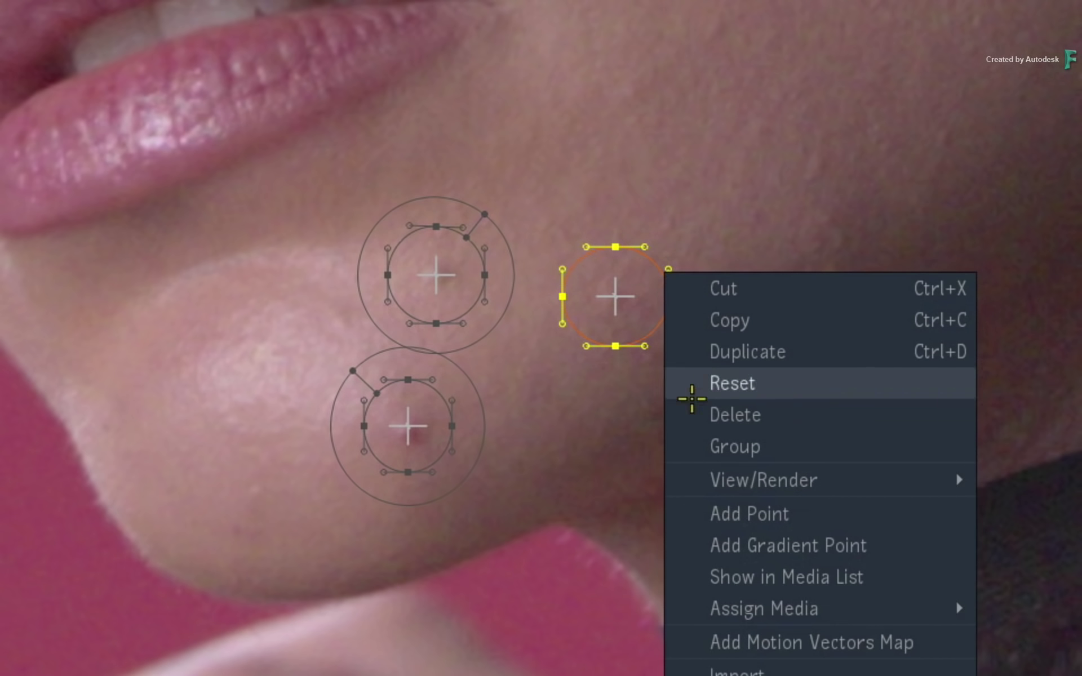
{"action": "left_click", "coordinate": [682, 546]}
{"action": "left_click_drag", "start_coordinate": [653, 259], "coordinate": [674, 239]}
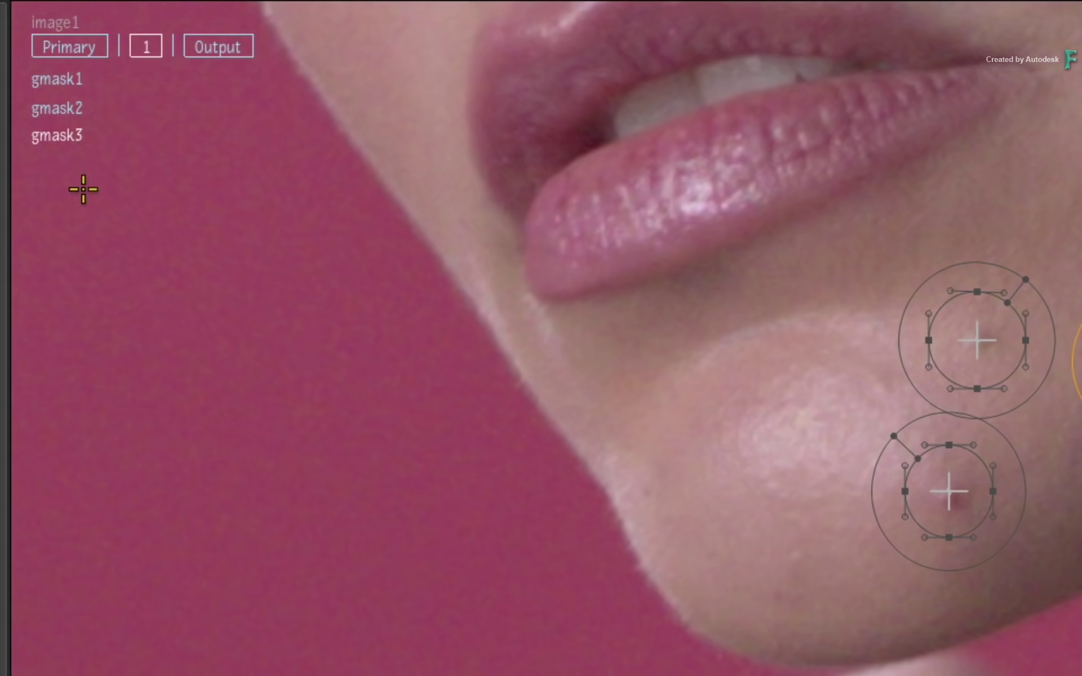
Track gmask1's axis forward through the clip in Planar mode and return to the first frame
{"action": "left_click", "coordinate": [46, 79]}
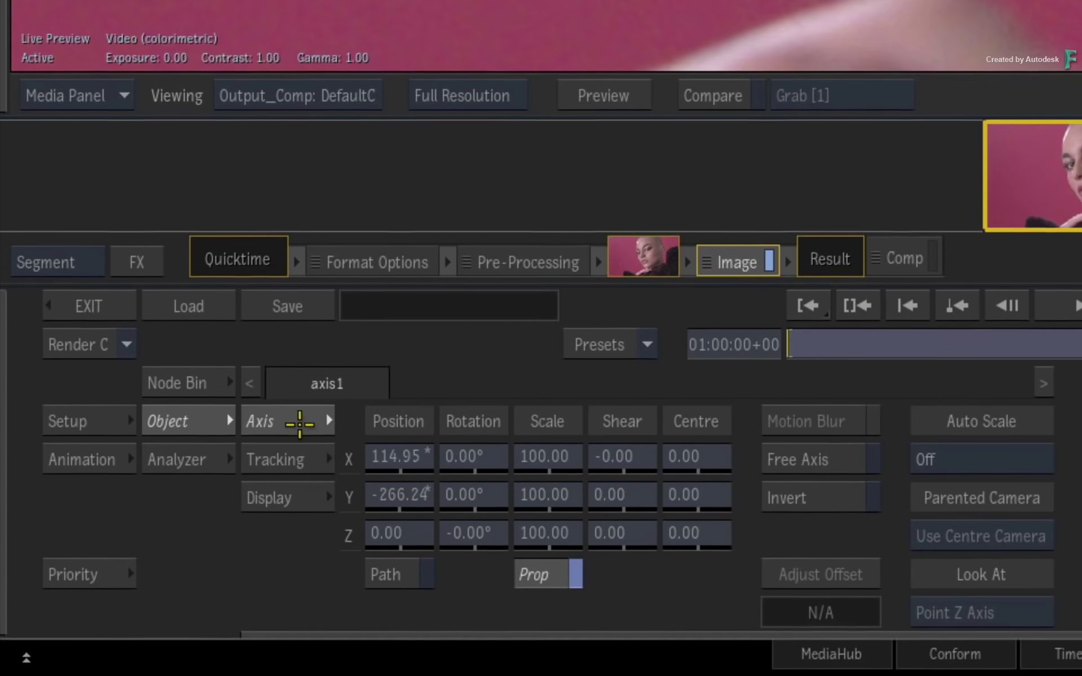
{"action": "left_click", "coordinate": [285, 459]}
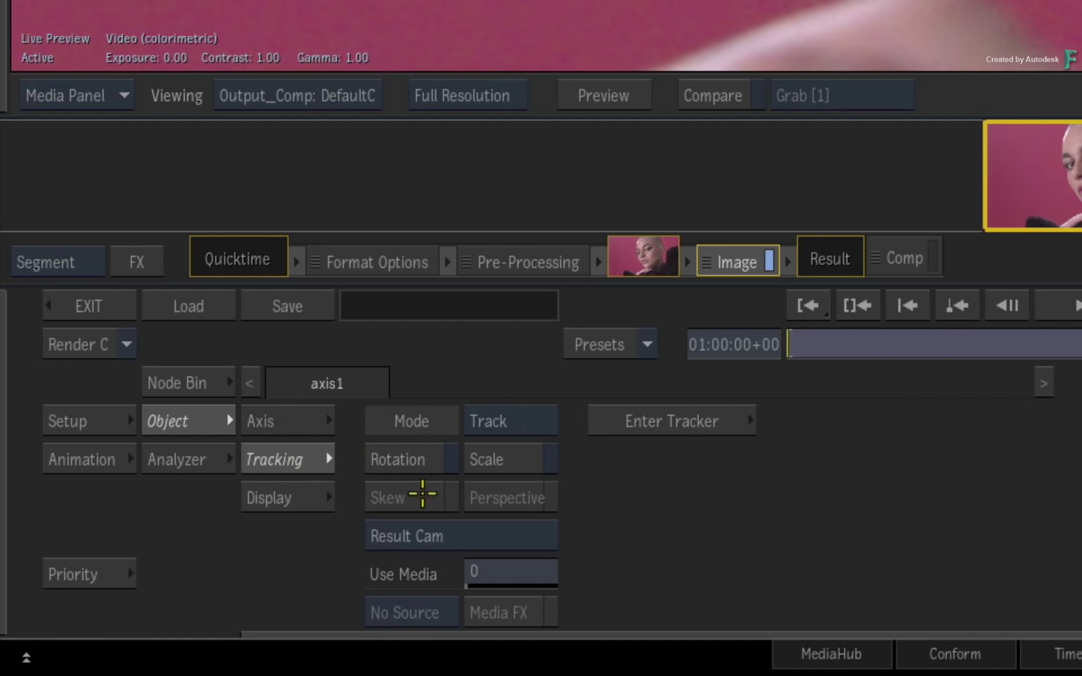
{"action": "left_click", "coordinate": [532, 420]}
{"action": "left_click", "coordinate": [534, 482]}
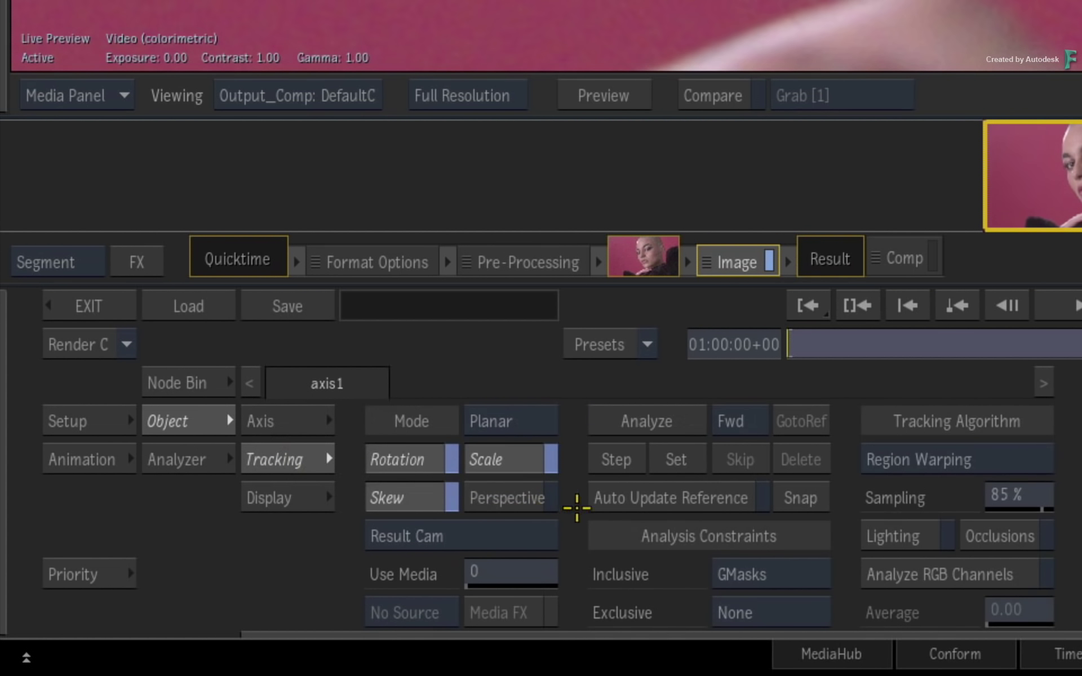
{"action": "left_click", "coordinate": [643, 420]}
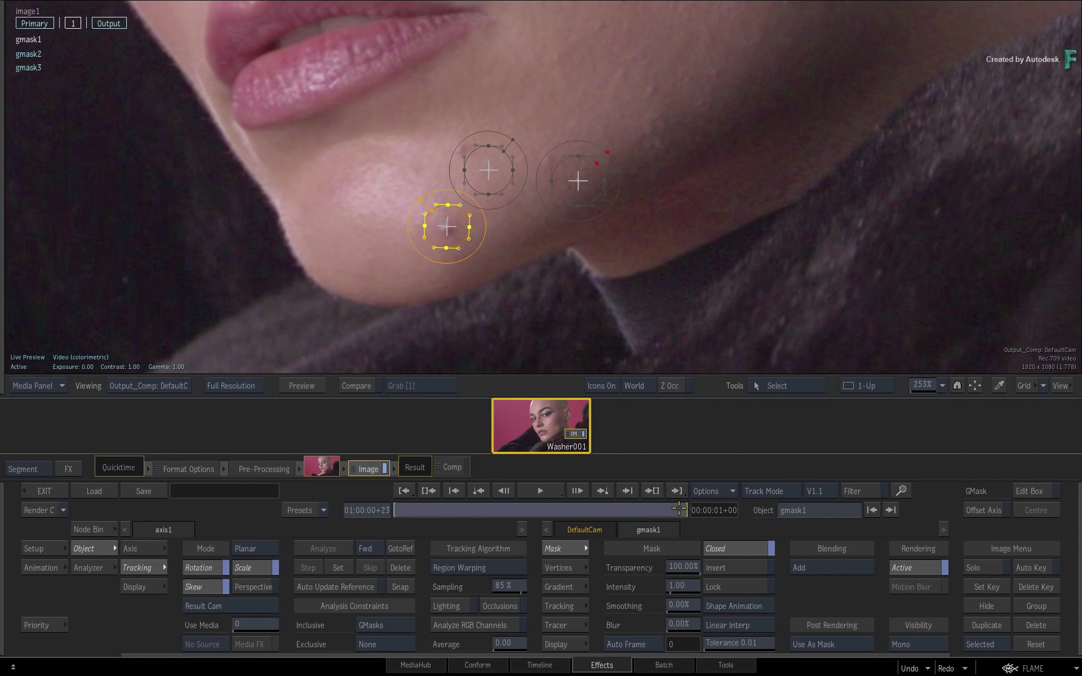
{"action": "left_click_drag", "start_coordinate": [679, 509], "coordinate": [214, 469]}
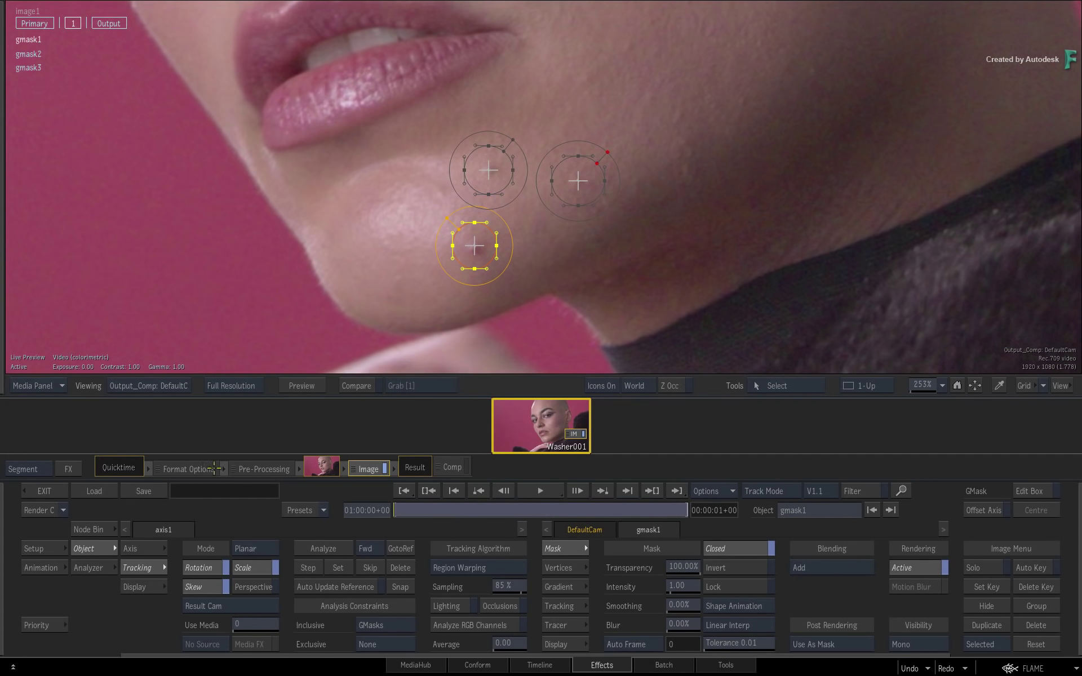
Planar-track gmask2's axis forward across the clip and go back to the first frame
{"action": "left_click", "coordinate": [28, 53]}
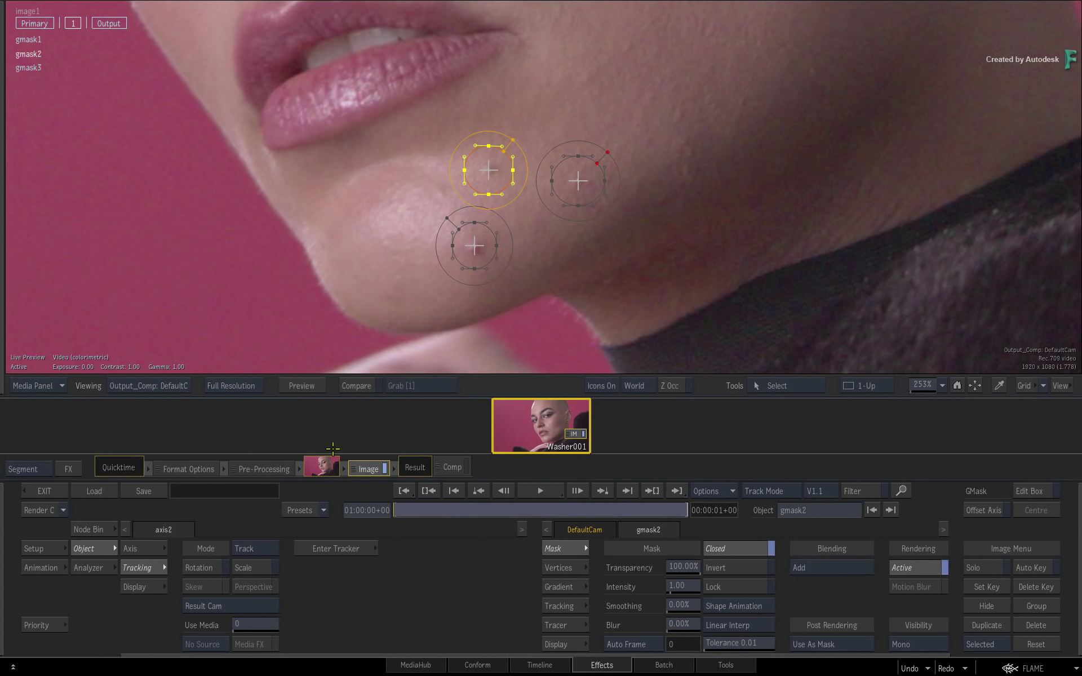
{"action": "left_click", "coordinate": [248, 549]}
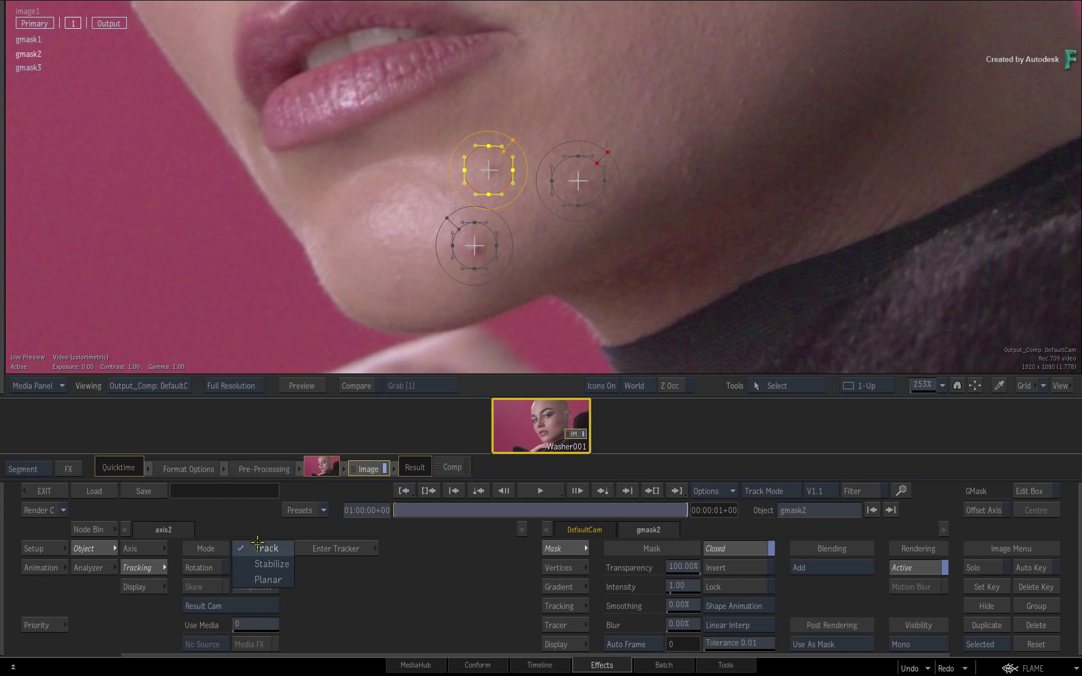
{"action": "left_click", "coordinate": [244, 578]}
{"action": "left_click", "coordinate": [318, 544]}
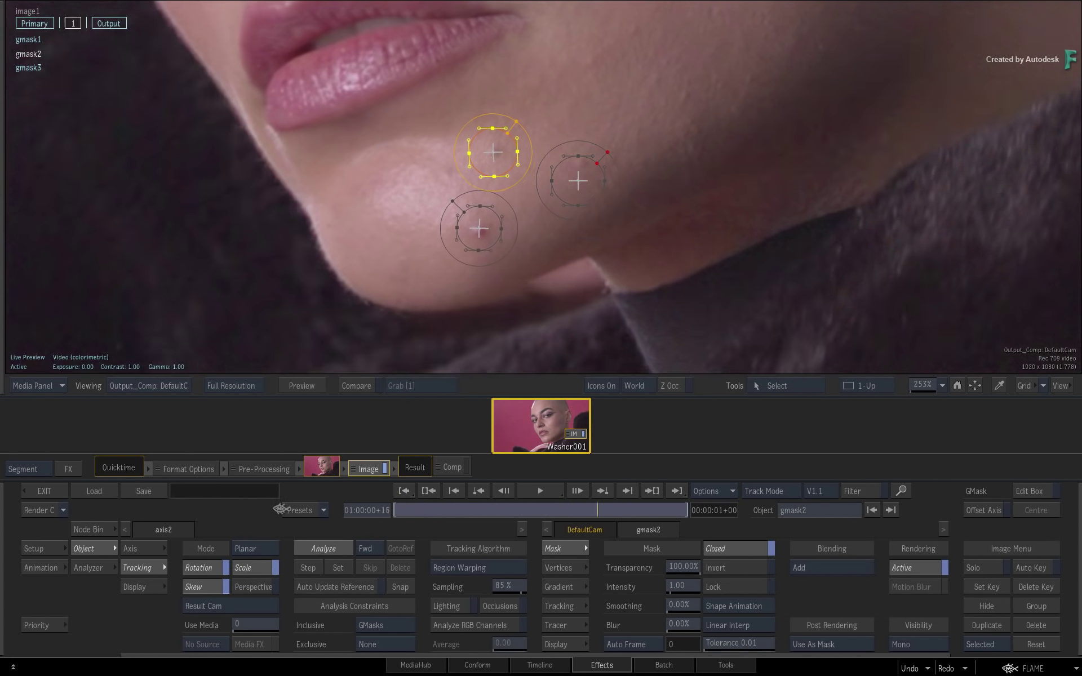
{"action": "left_click", "coordinate": [402, 490]}
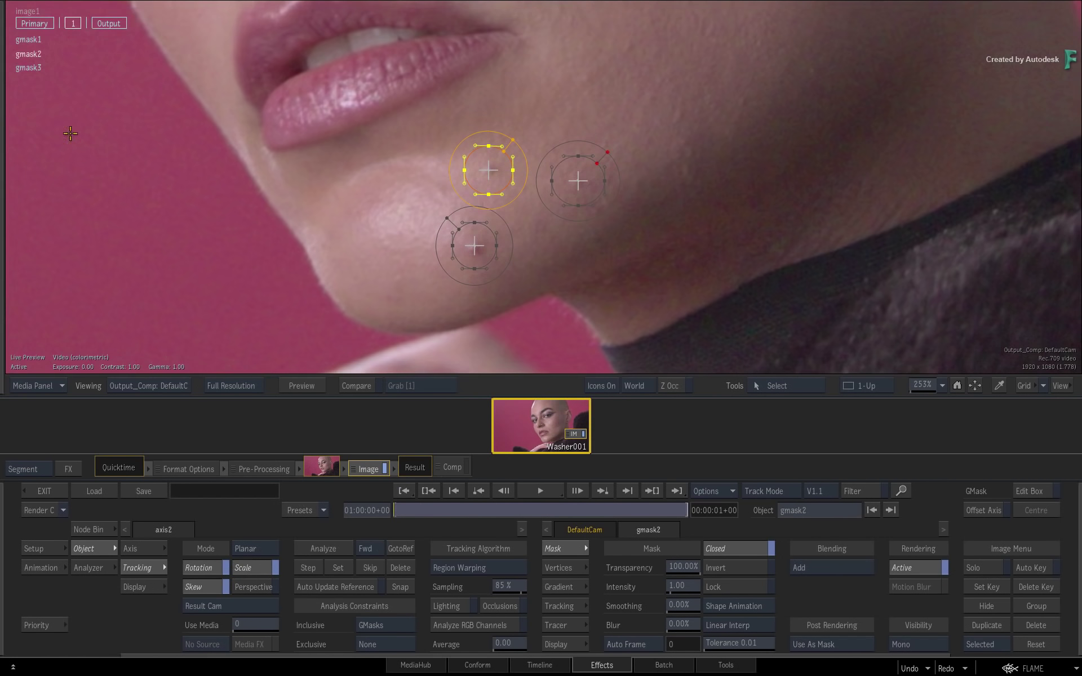
Set gmask3's axis tracking mode to Planar and analyze its motion forward through the clip
{"action": "left_click", "coordinate": [24, 67]}
{"action": "left_click", "coordinate": [270, 551]}
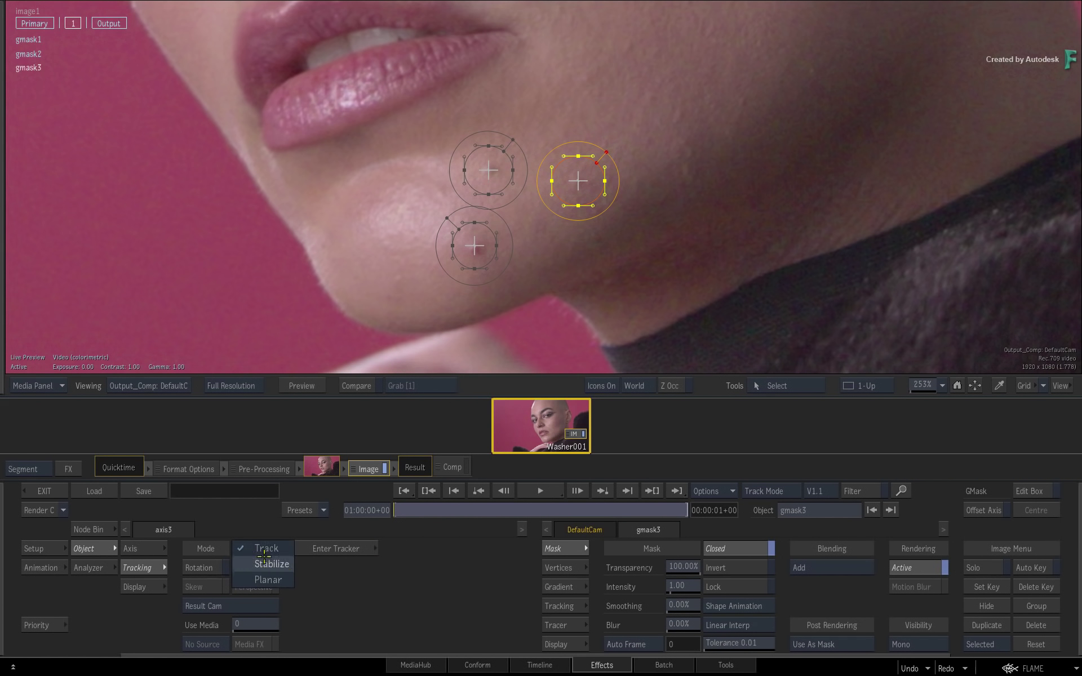
{"action": "left_click", "coordinate": [251, 586]}
{"action": "left_click", "coordinate": [313, 548]}
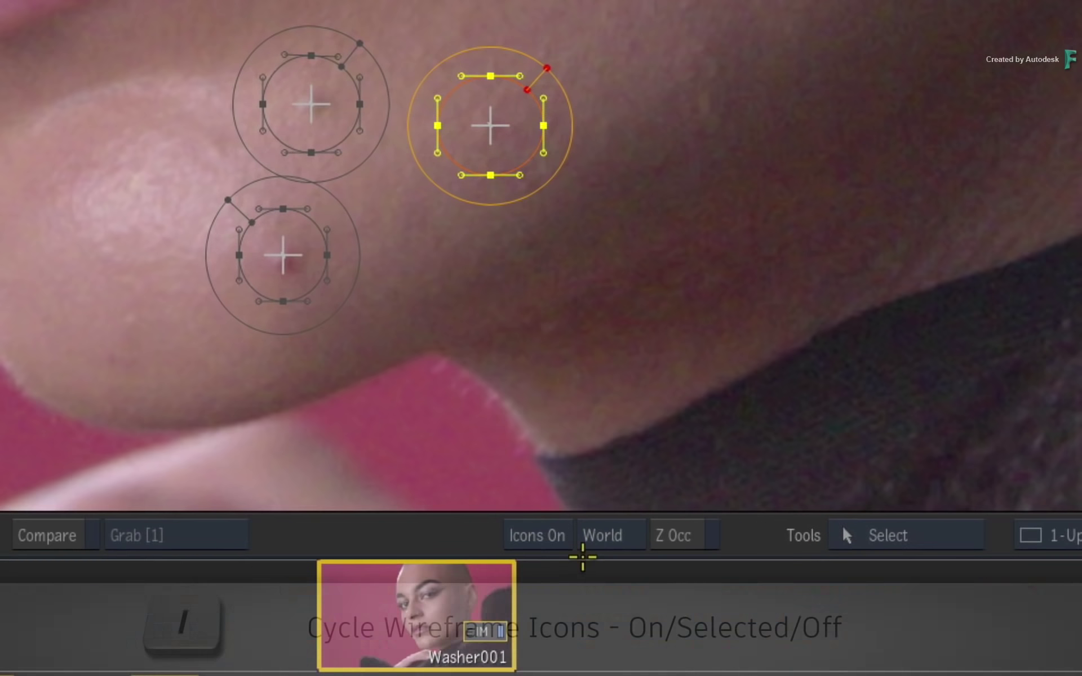
Set the viewport's wireframe icon display to Selected so only the selected mask shows its icons
{"action": "left_click", "coordinate": [595, 384]}
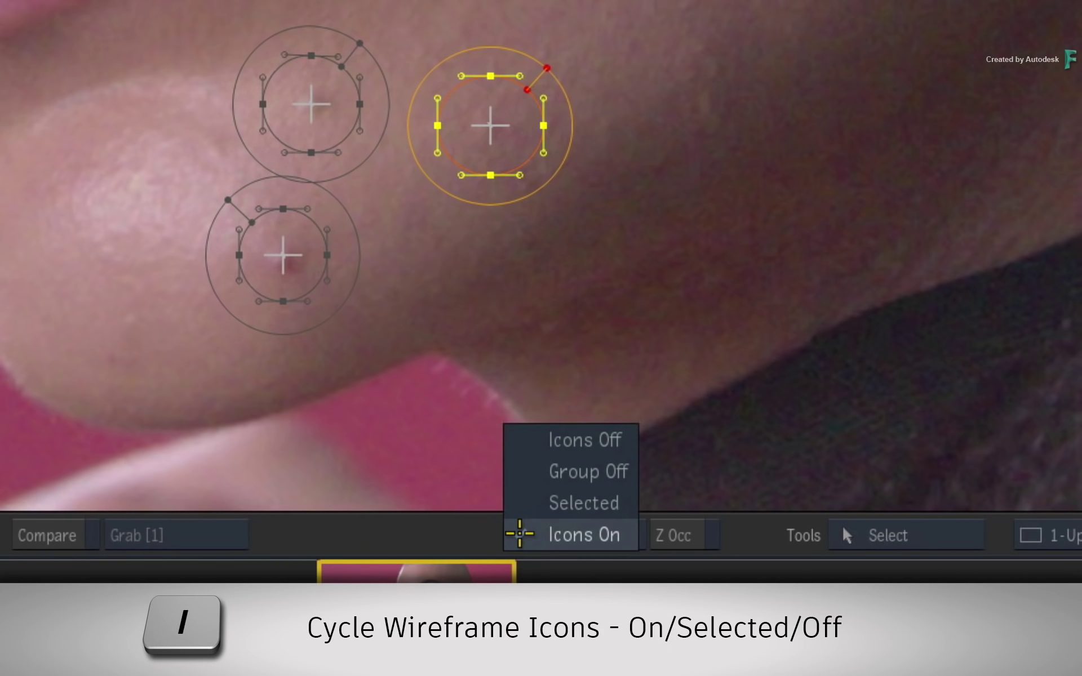
{"action": "left_click", "coordinate": [526, 502]}
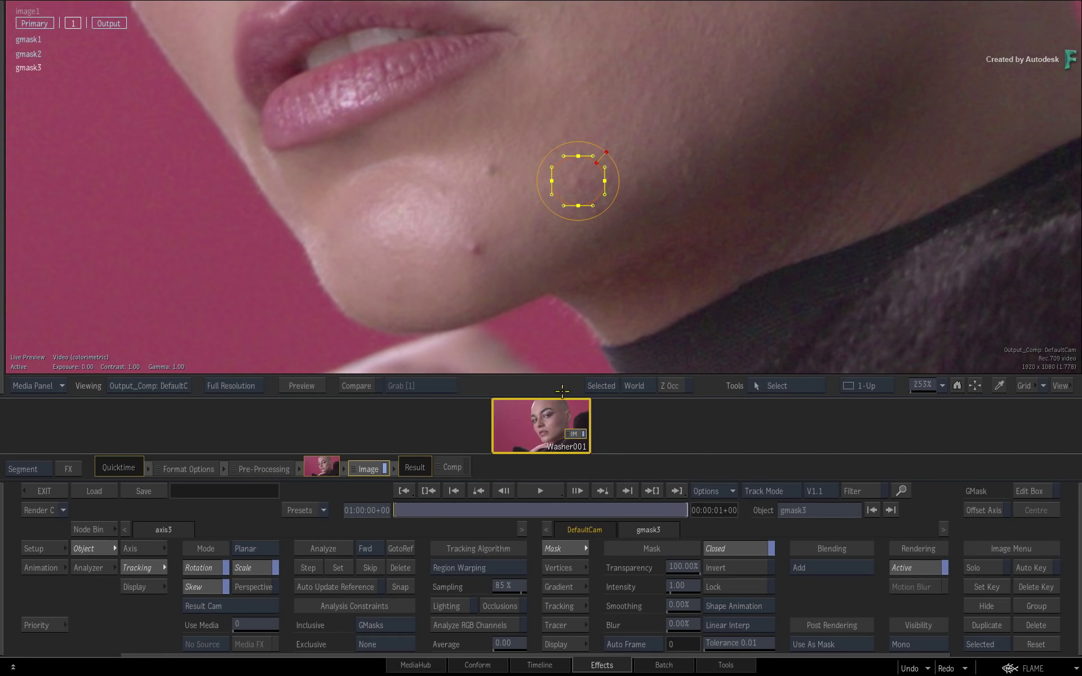
Select the Image's selective 1 and add the Washer SelectiveFX shader to it from the Matchbox presets
{"action": "left_click", "coordinate": [73, 24]}
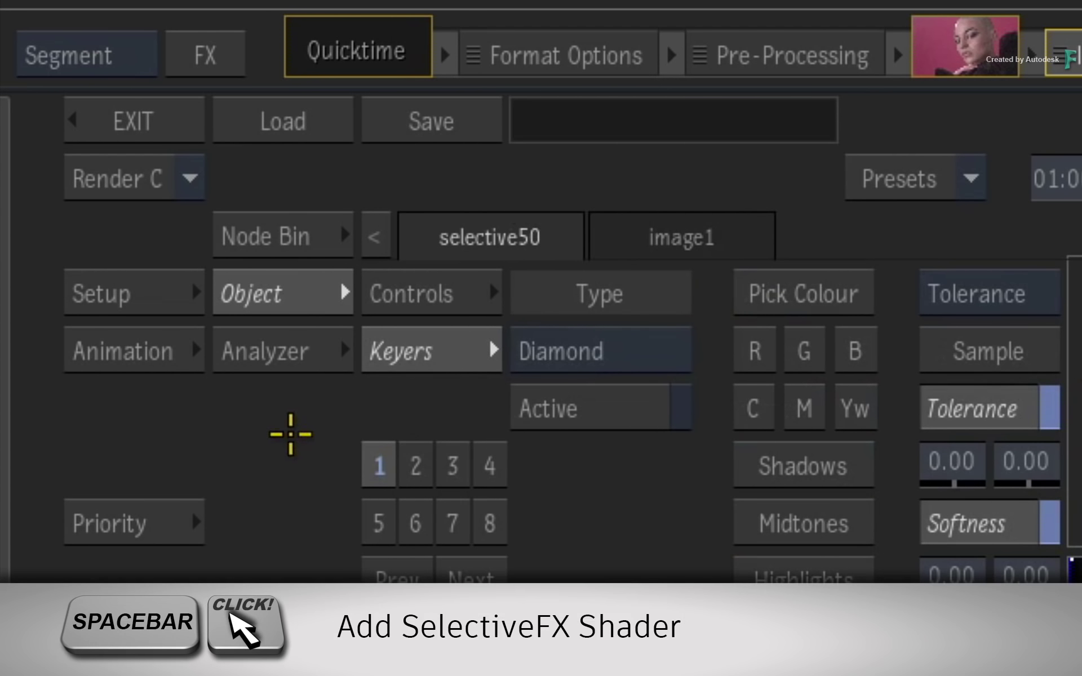
{"action": "left_click", "coordinate": [377, 465]}
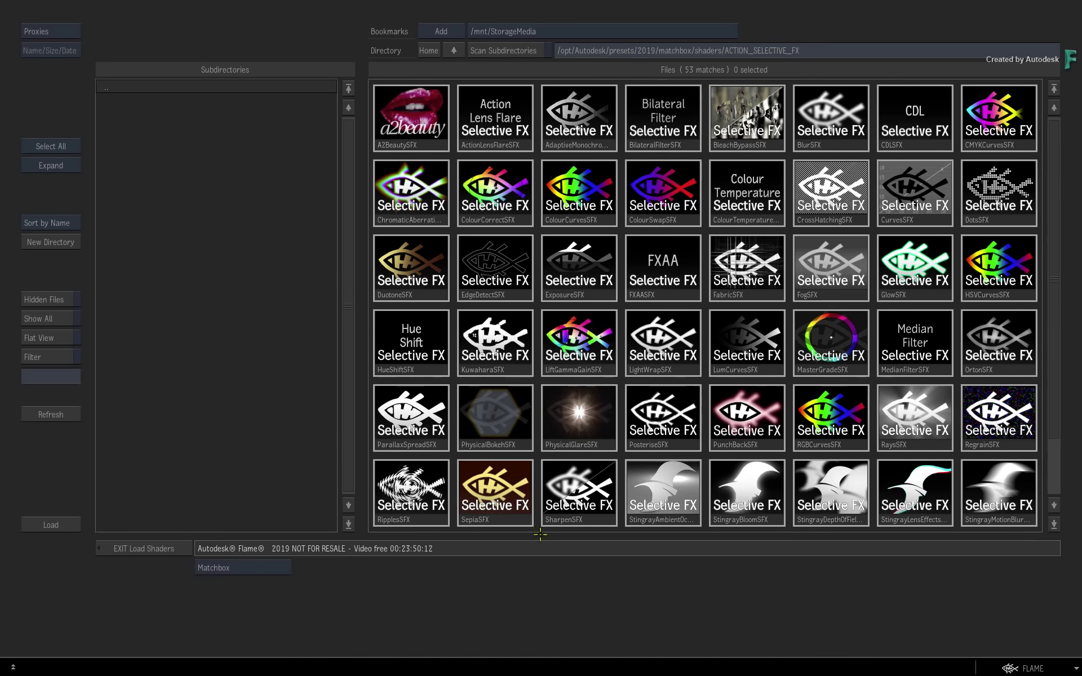
{"action": "left_click_drag", "start_coordinate": [1055, 311], "coordinate": [1055, 355]}
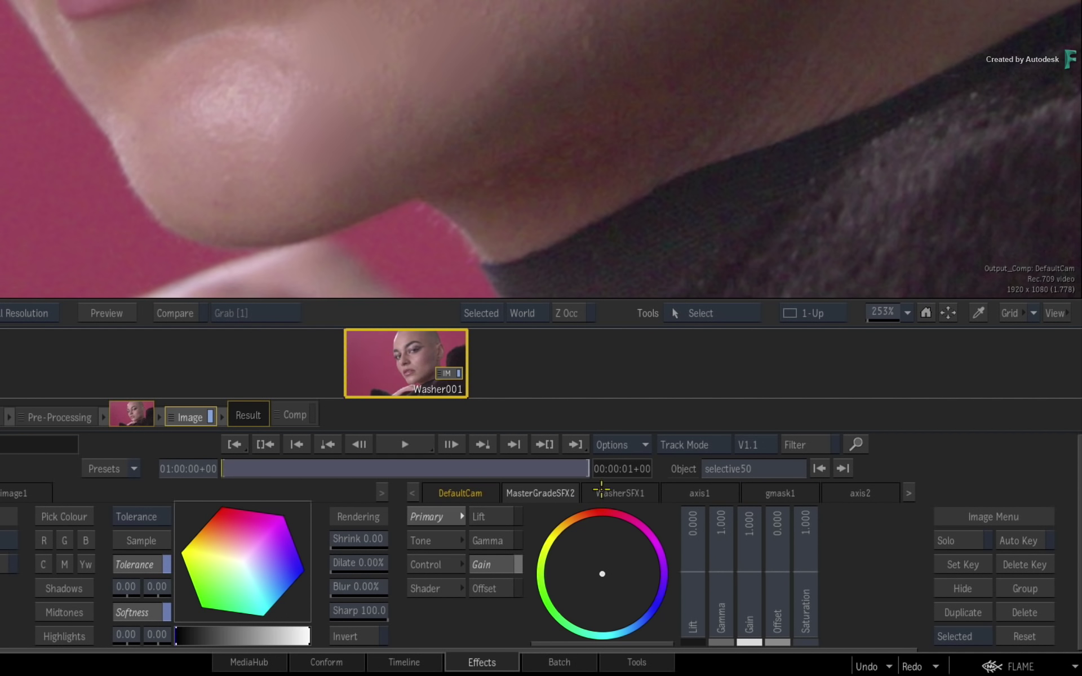
Open the WasherSFX1 controls, try out Wash Amount and Grain Amount, and preview the affected areas with the Selection display
{"action": "left_click", "coordinate": [602, 488]}
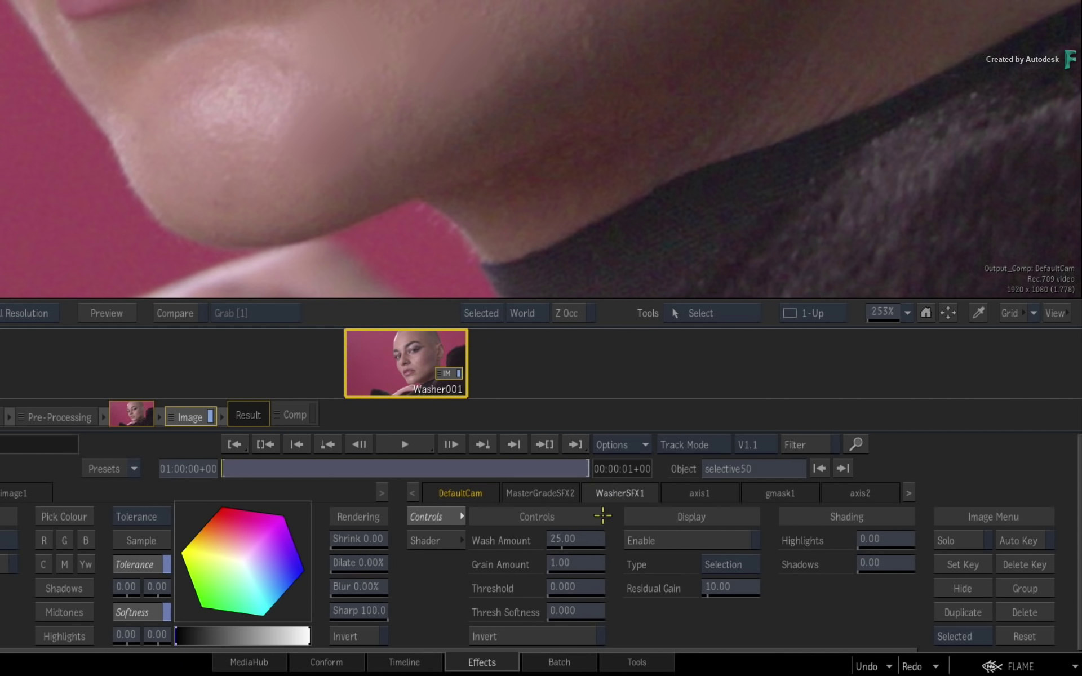
{"action": "mouse_move", "coordinate": [589, 541]}
{"action": "left_mouse_down"}
{"action": "mouse_move", "coordinate": [606, 539]}
{"action": "mouse_move", "coordinate": [589, 540]}
{"action": "left_mouse_up"}
{"action": "left_click", "coordinate": [658, 541]}
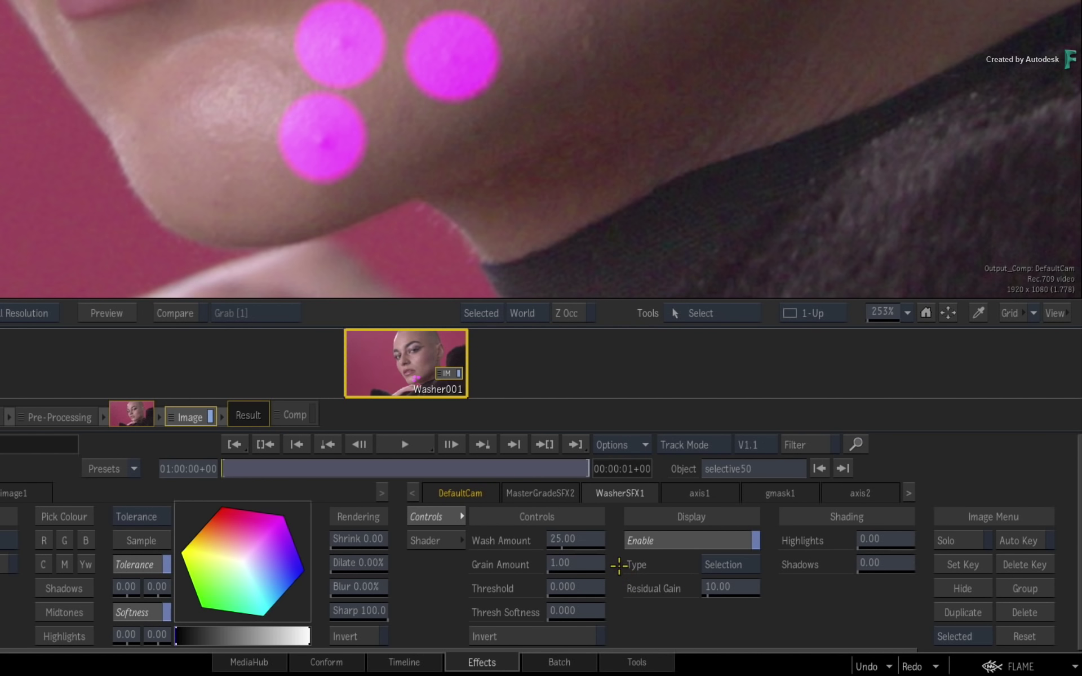
{"action": "left_click", "coordinate": [650, 542]}
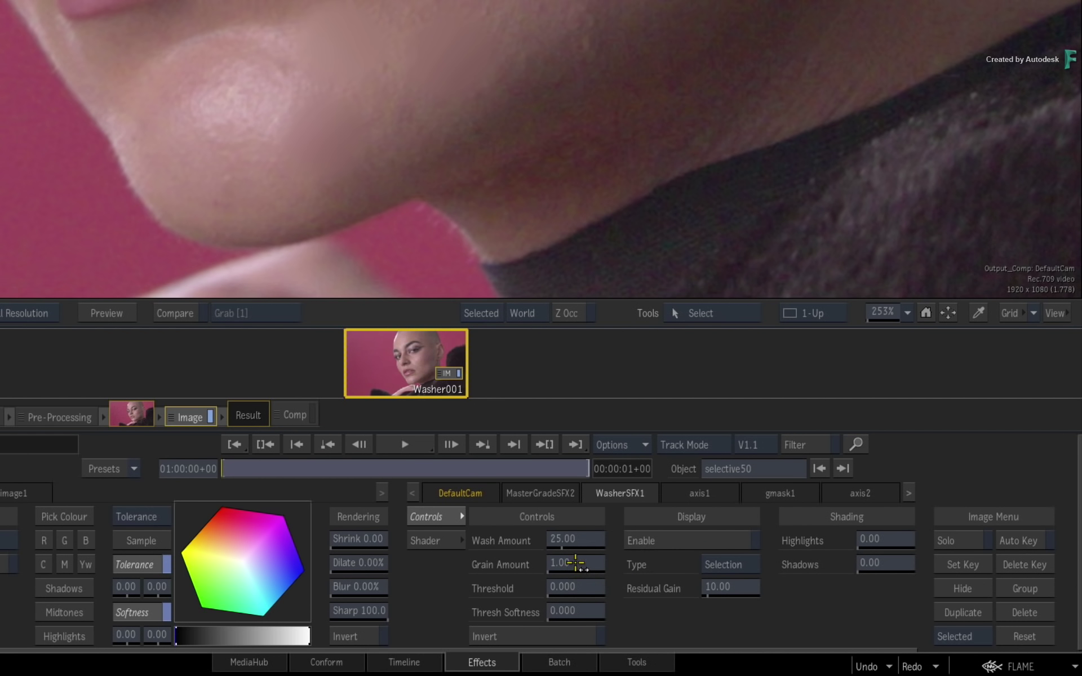
{"action": "left_click_drag", "start_coordinate": [574, 565], "coordinate": [580, 564]}
Show WasherSFX1's selection overlay and set Threshold to 0.135 and Thresh Softness to 0.160
{"action": "left_click", "coordinate": [655, 542]}
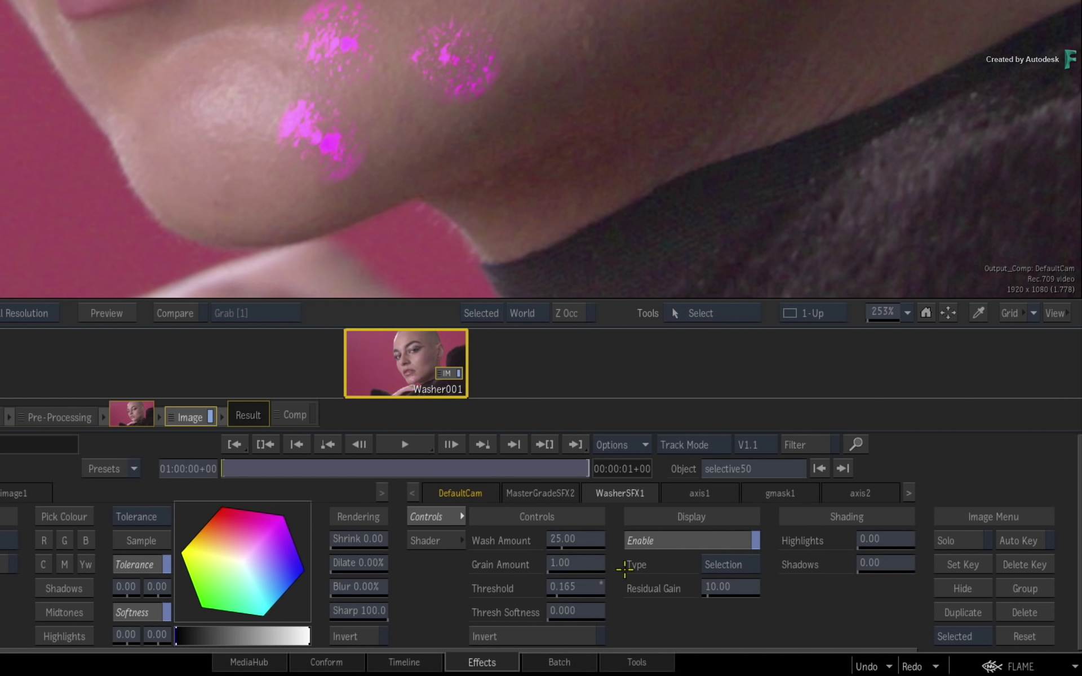
{"action": "left_click_drag", "start_coordinate": [585, 587], "coordinate": [605, 610]}
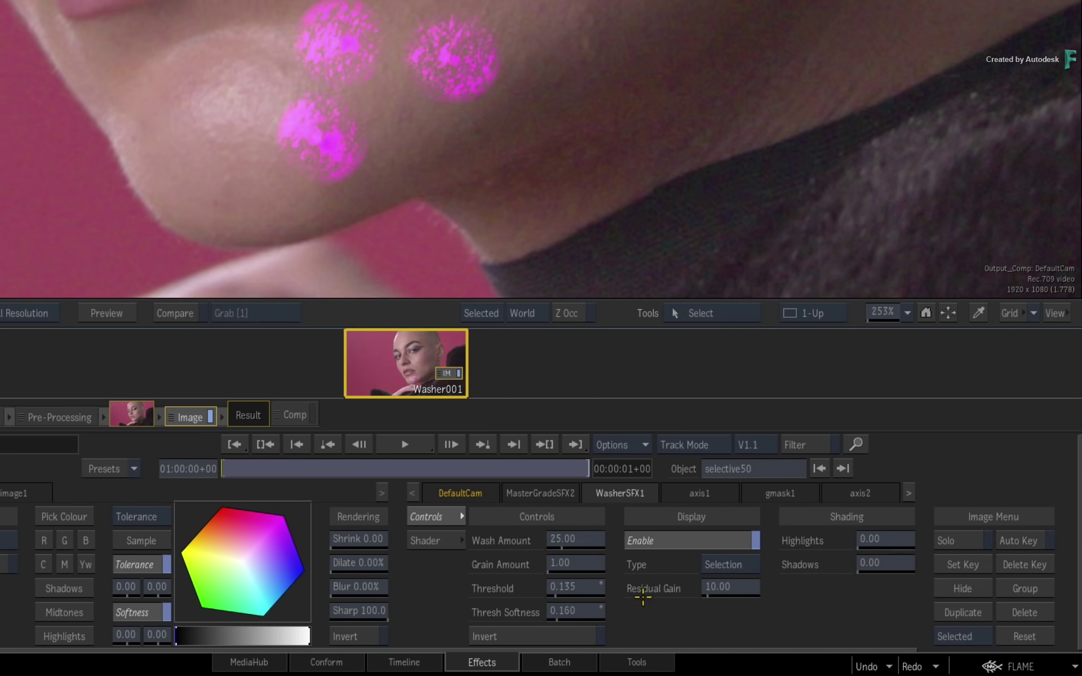
Display the washer's Residuals with a Residual Gain of 19.50, and change the display type to Processed
{"action": "left_click", "coordinate": [719, 565]}
{"action": "left_click", "coordinate": [720, 581]}
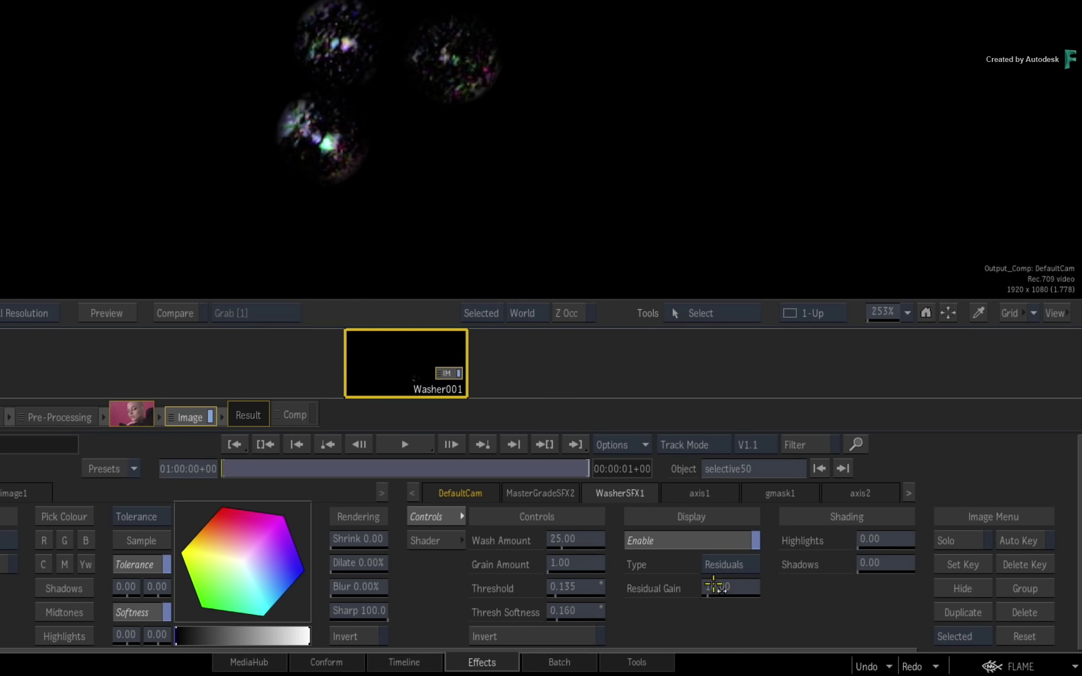
{"action": "mouse_move", "coordinate": [713, 588]}
{"action": "left_mouse_down"}
{"action": "mouse_move", "coordinate": [747, 584]}
{"action": "mouse_move", "coordinate": [716, 587]}
{"action": "mouse_move", "coordinate": [740, 589]}
{"action": "mouse_move", "coordinate": [731, 589]}
{"action": "left_mouse_up"}
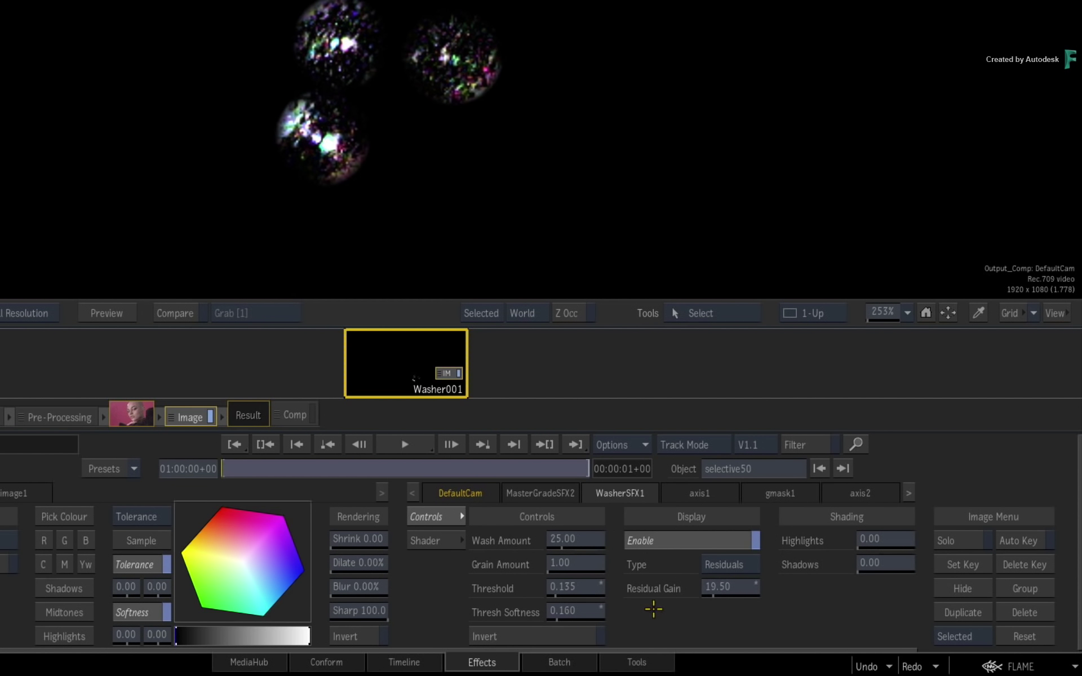
{"action": "left_click", "coordinate": [732, 565]}
{"action": "left_click", "coordinate": [721, 586]}
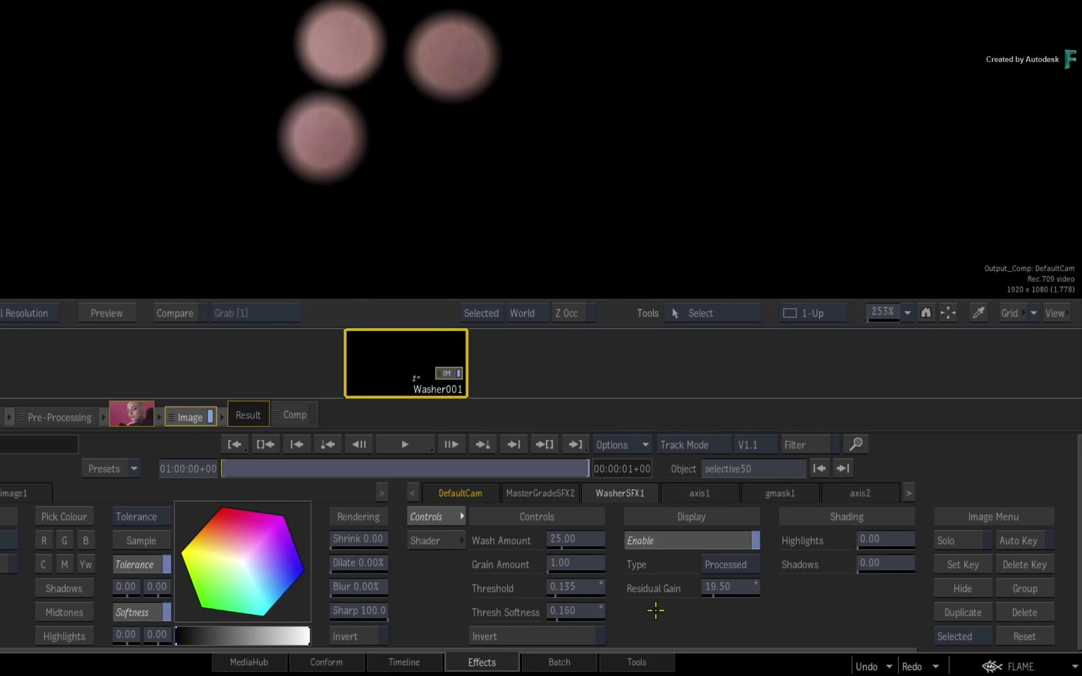
Disable WasherSFX1's diagnostic display and set the shading Highlights to 0.05
{"action": "left_click", "coordinate": [671, 542]}
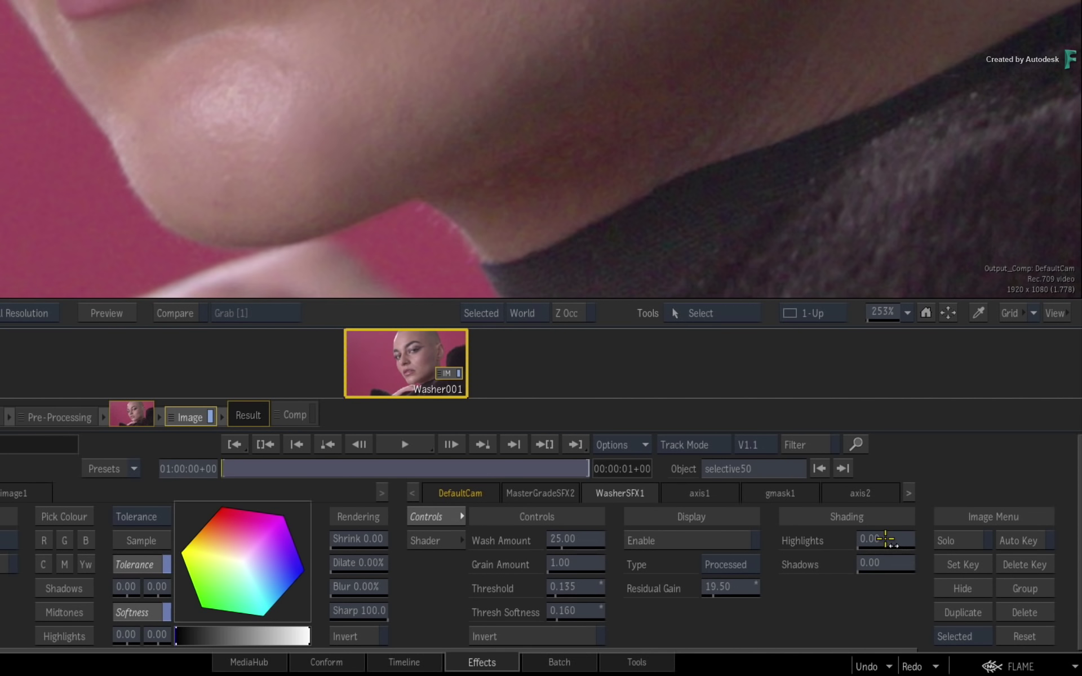
{"action": "left_click_drag", "start_coordinate": [887, 539], "coordinate": [889, 540]}
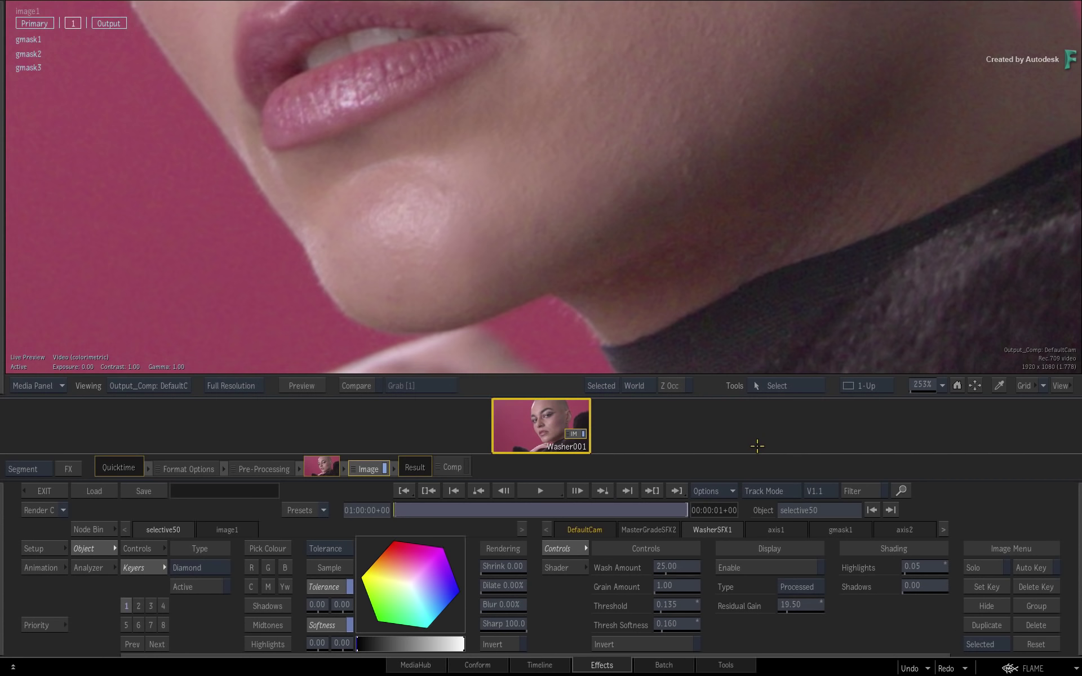
Fit the full image in view, play the clip to check the chin cleanup, and go back to the first frame
{"action": "left_click", "coordinate": [958, 387]}
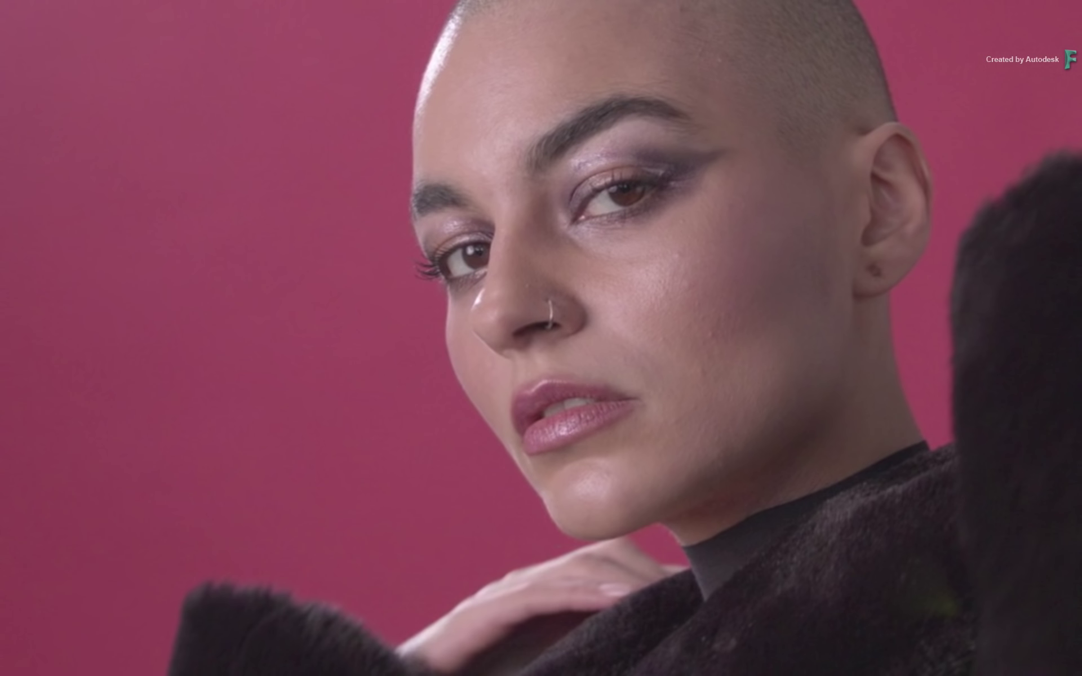
{"action": "left_click_drag", "start_coordinate": [572, 473], "coordinate": [383, 178]}
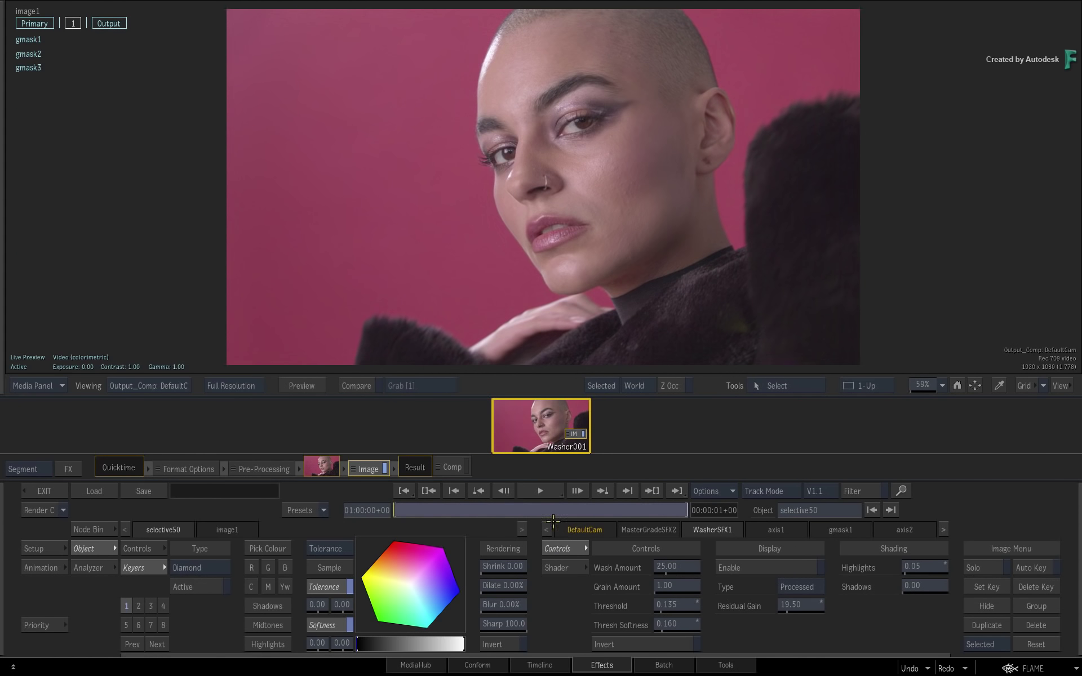
{"action": "left_click", "coordinate": [535, 494]}
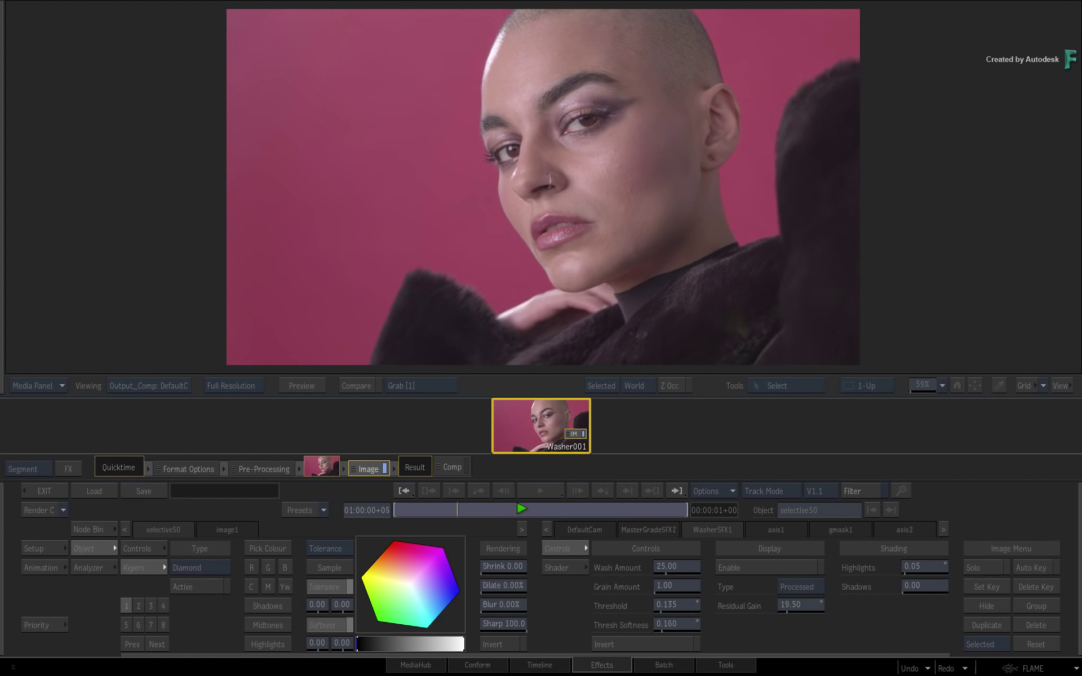
{"action": "left_click", "coordinate": [536, 494]}
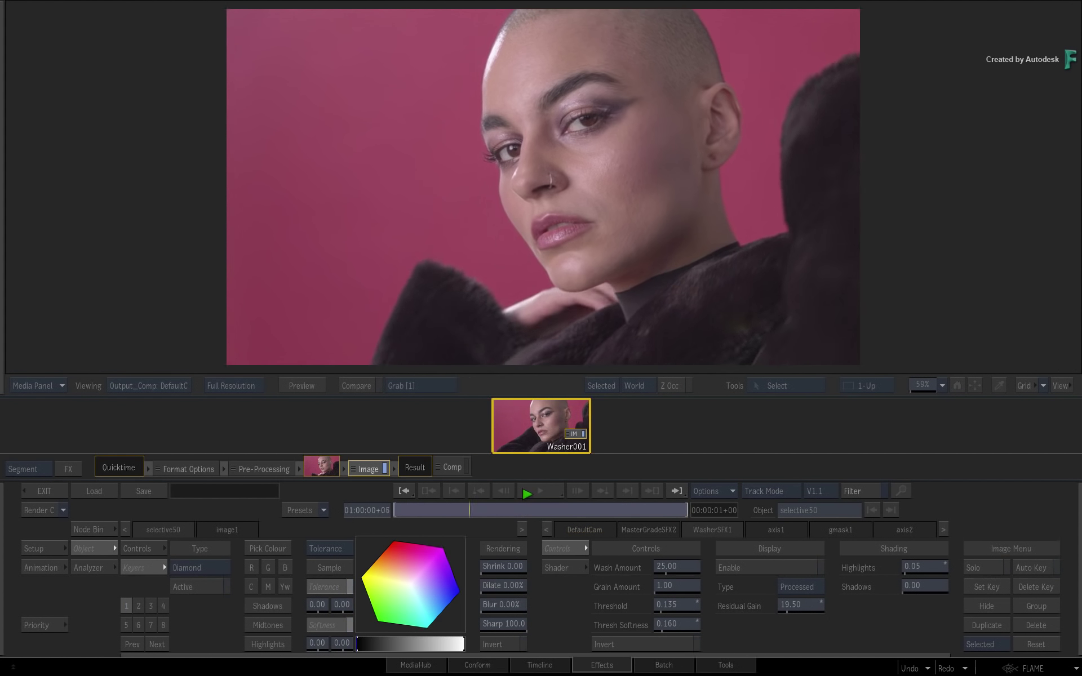
{"action": "left_click", "coordinate": [536, 494]}
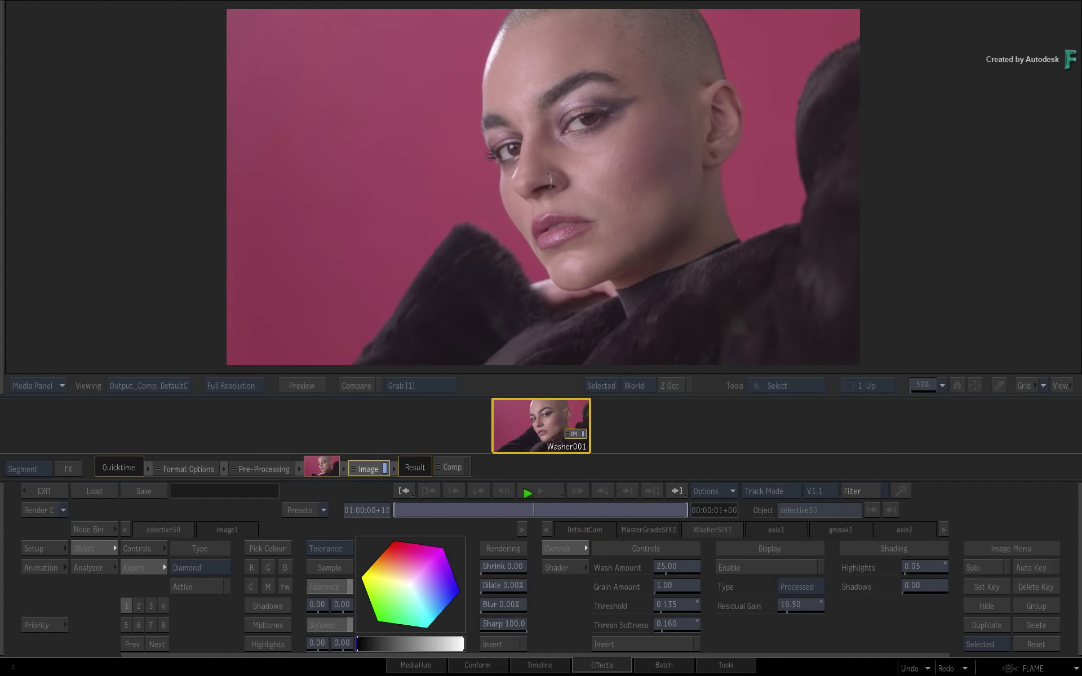
{"action": "left_click_drag", "start_coordinate": [664, 510], "coordinate": [396, 511]}
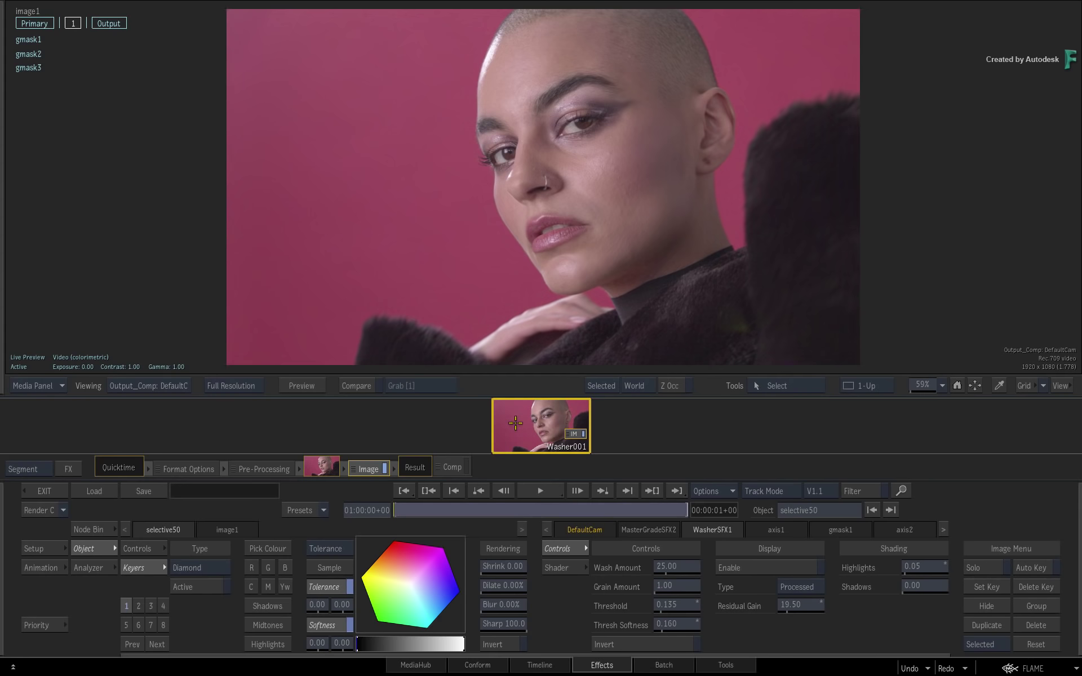